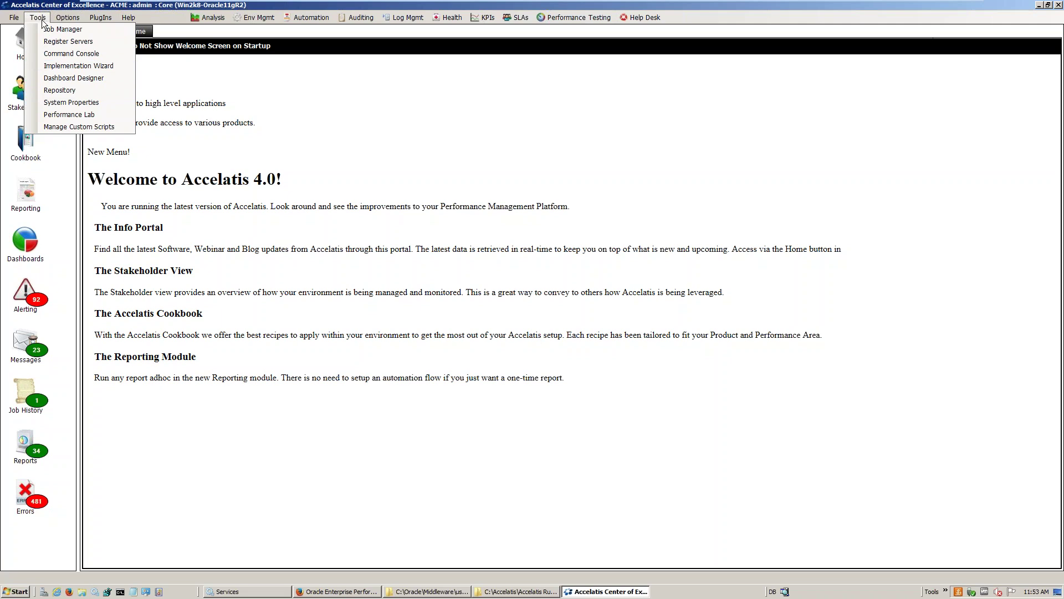
Open the Repository and refresh its file list
click(63, 90)
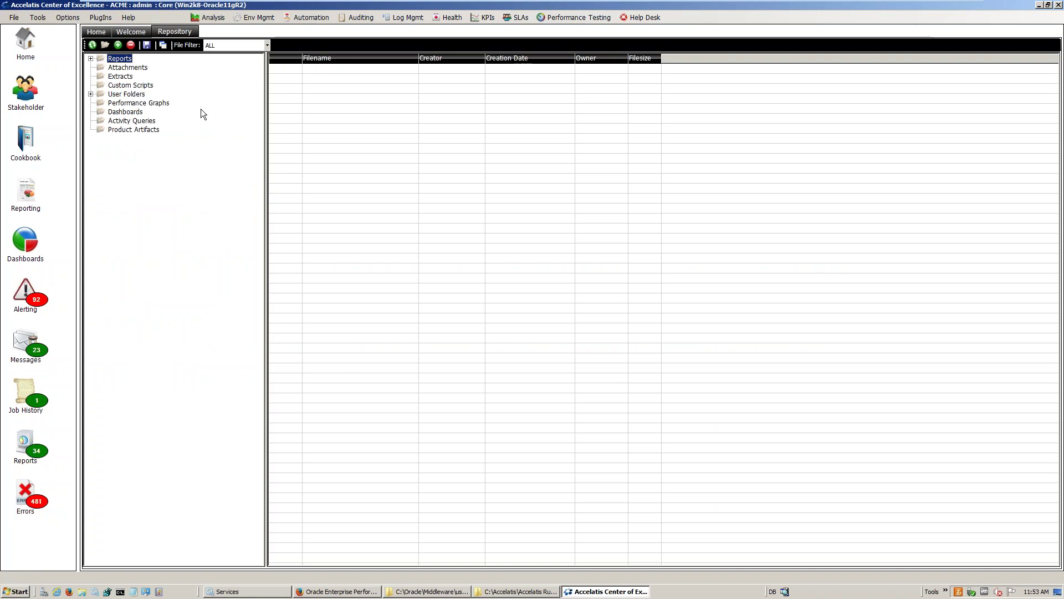
click(92, 45)
click(92, 44)
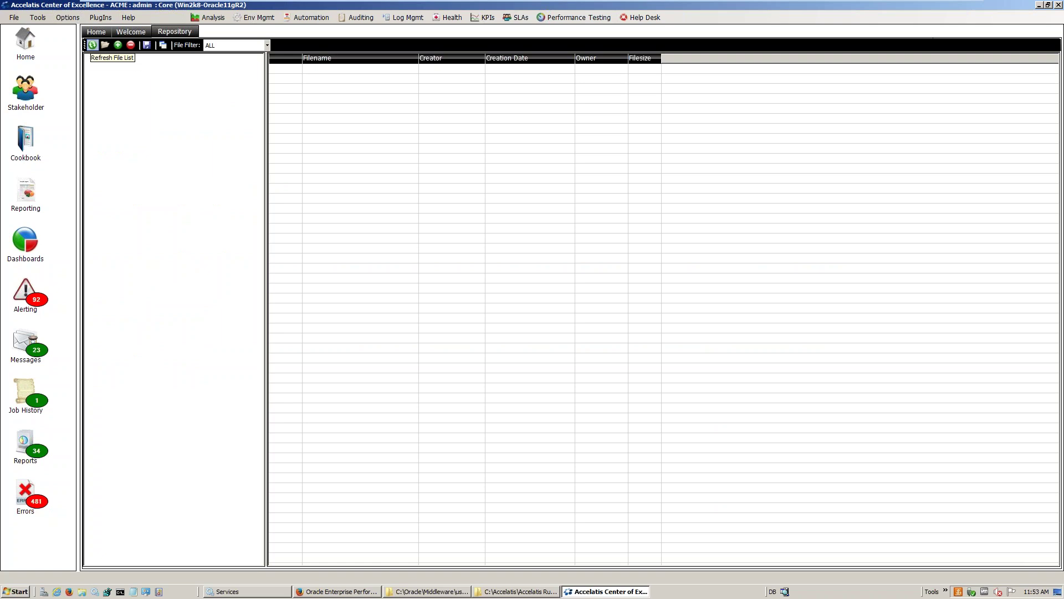
click(92, 44)
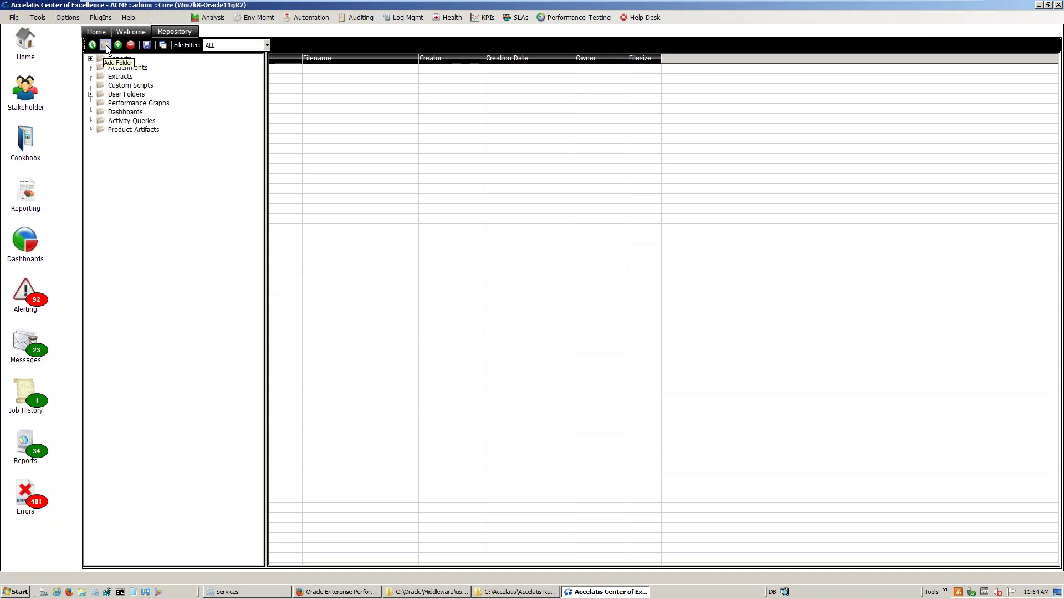
Create a public folder named New Folder under User Folders and expand User Folders
click(119, 95)
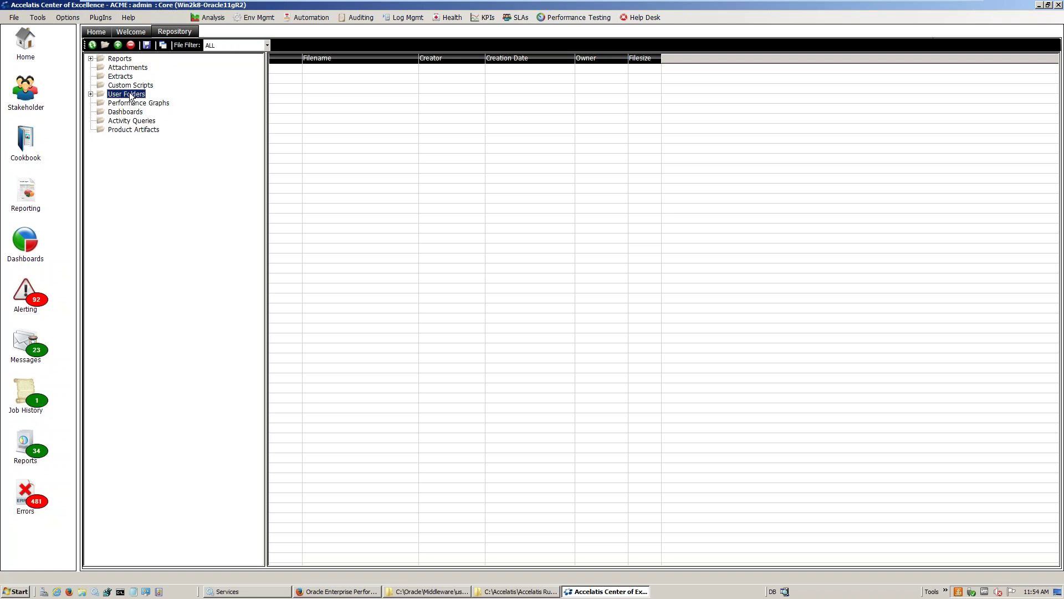
click(118, 45)
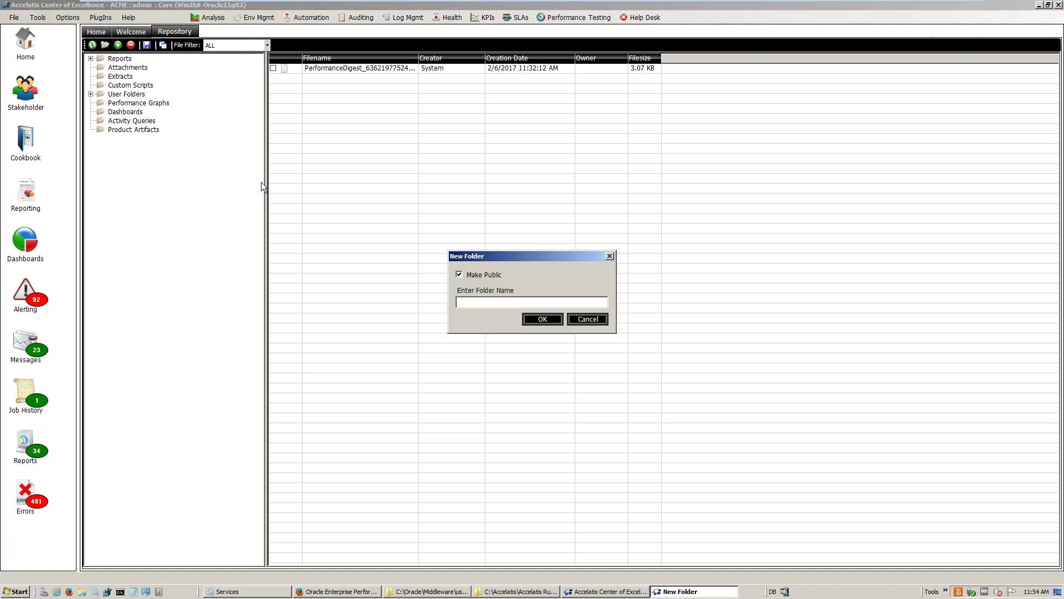
click(496, 300)
text(New Folder)
click(543, 319)
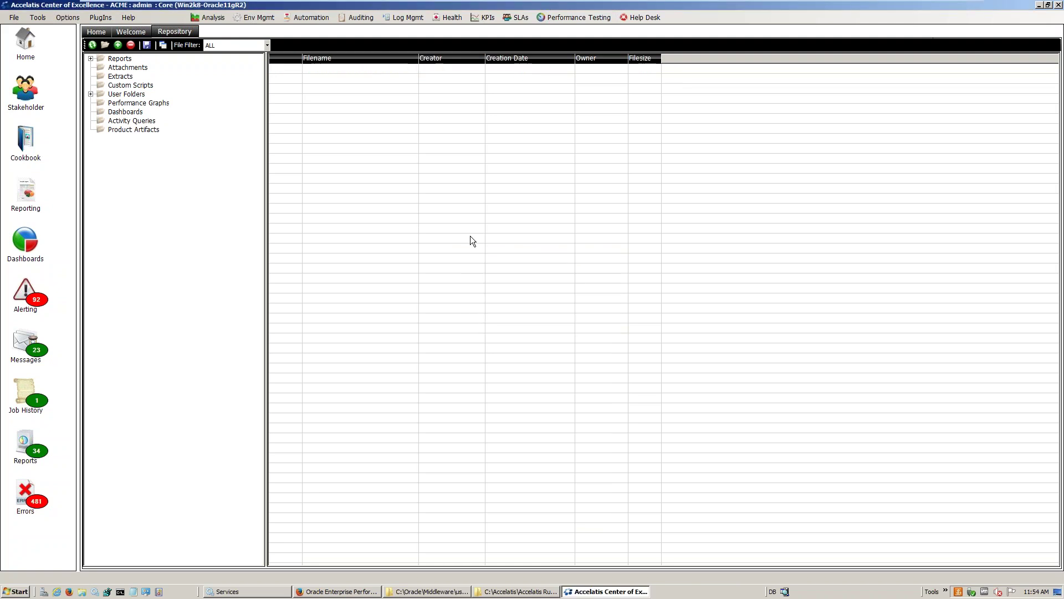
click(91, 94)
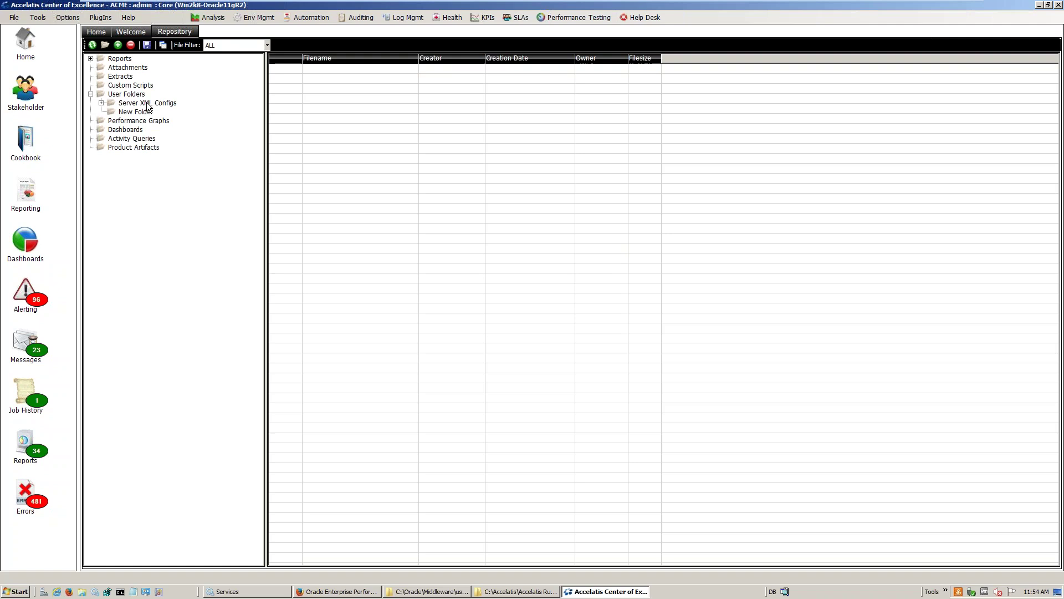
click(129, 112)
click(118, 46)
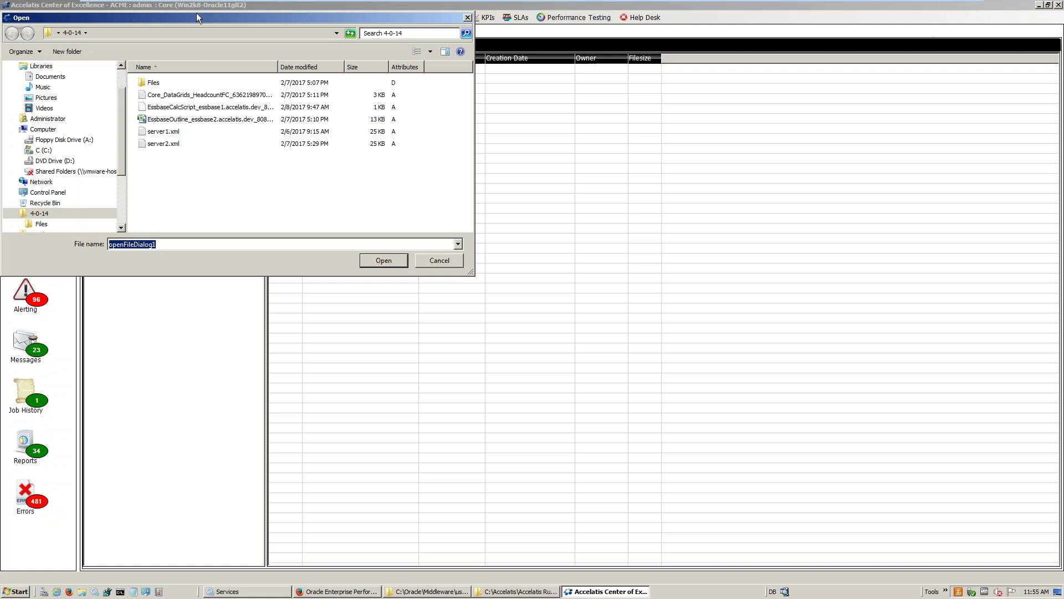
drag(199, 18, 433, 110)
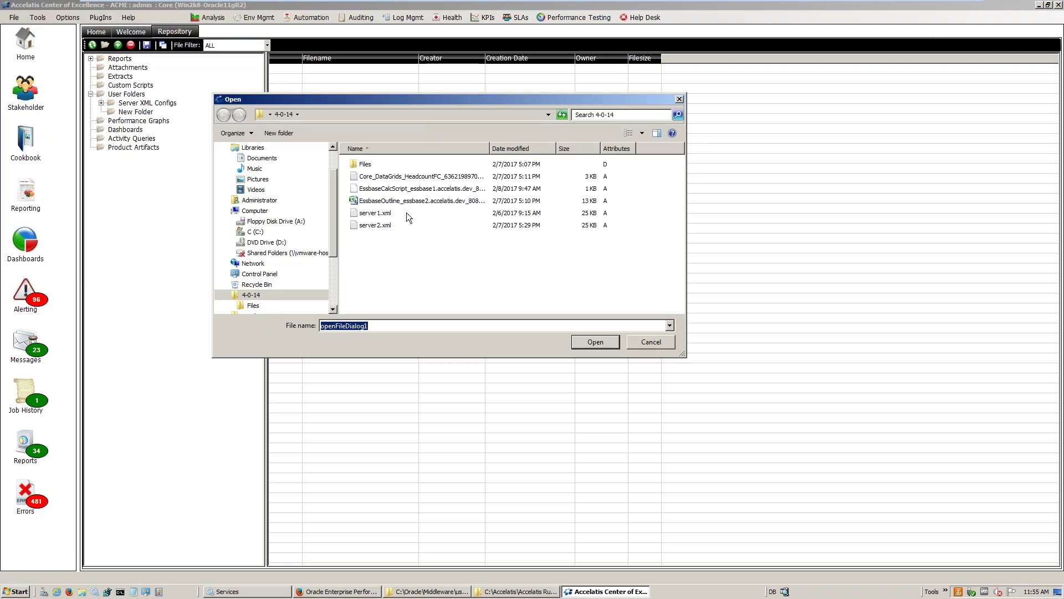
click(658, 346)
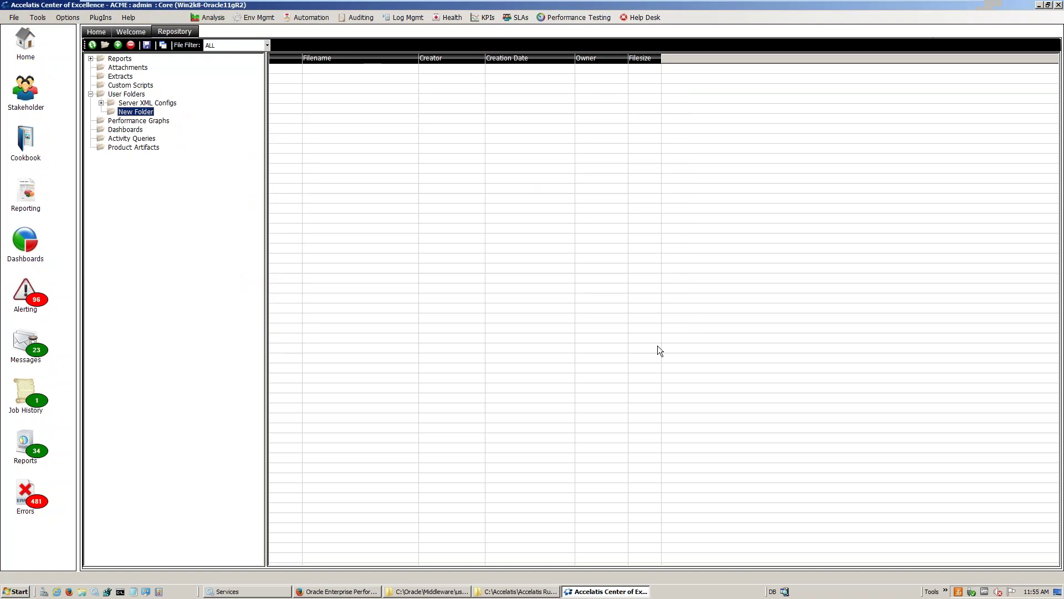
Look through the server1.xml and server2.xml entries in the Server XML Configs folder
click(145, 104)
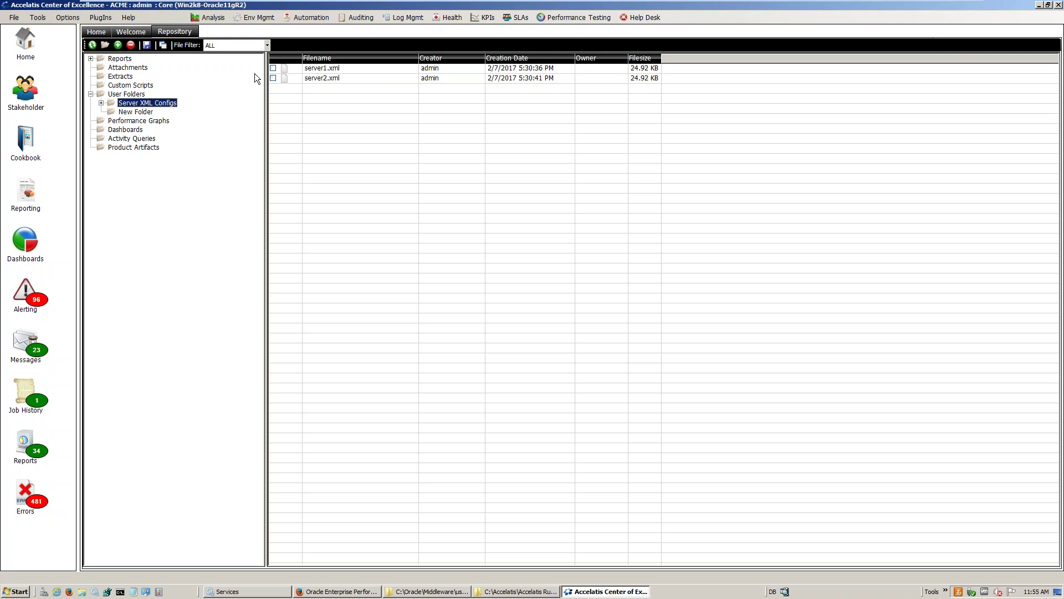
click(284, 80)
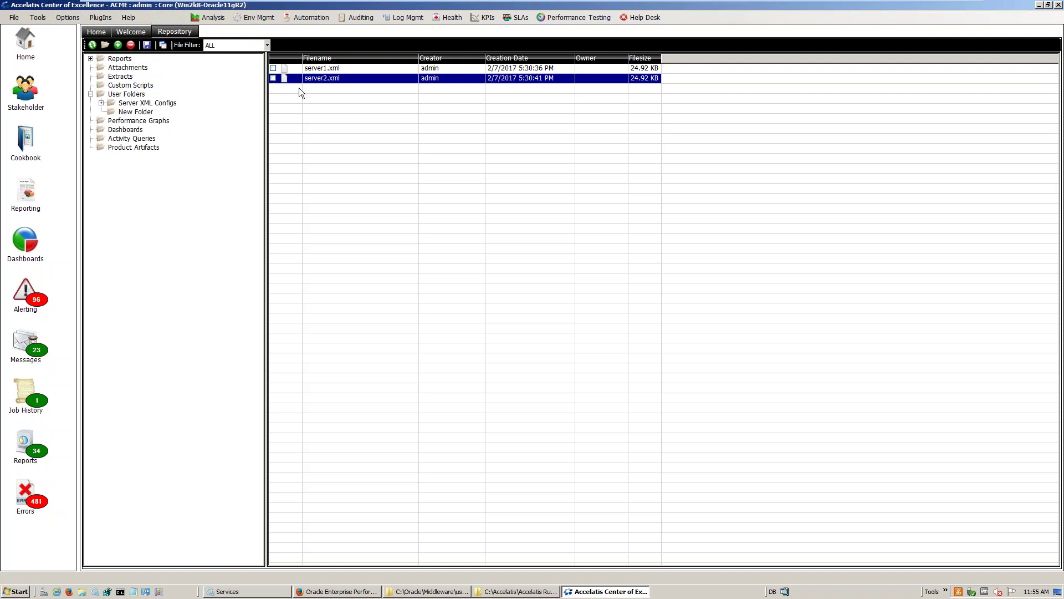
click(311, 108)
click(327, 69)
click(326, 79)
click(329, 71)
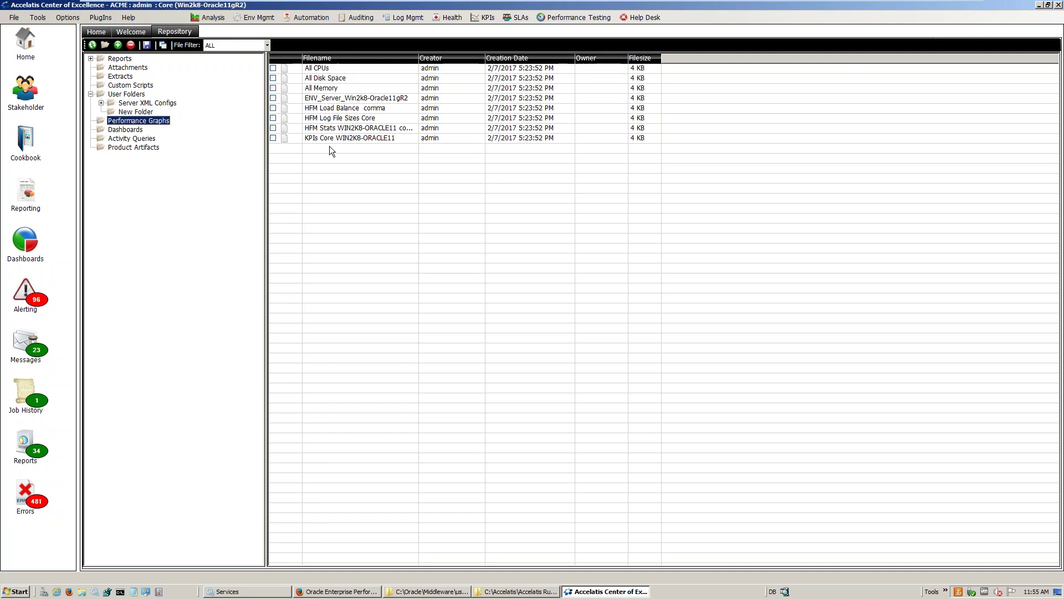
Mark the KPIs Core, HFM Stats and HFM Log File Sizes Core files in Performance Graphs, and clear those marks
click(273, 138)
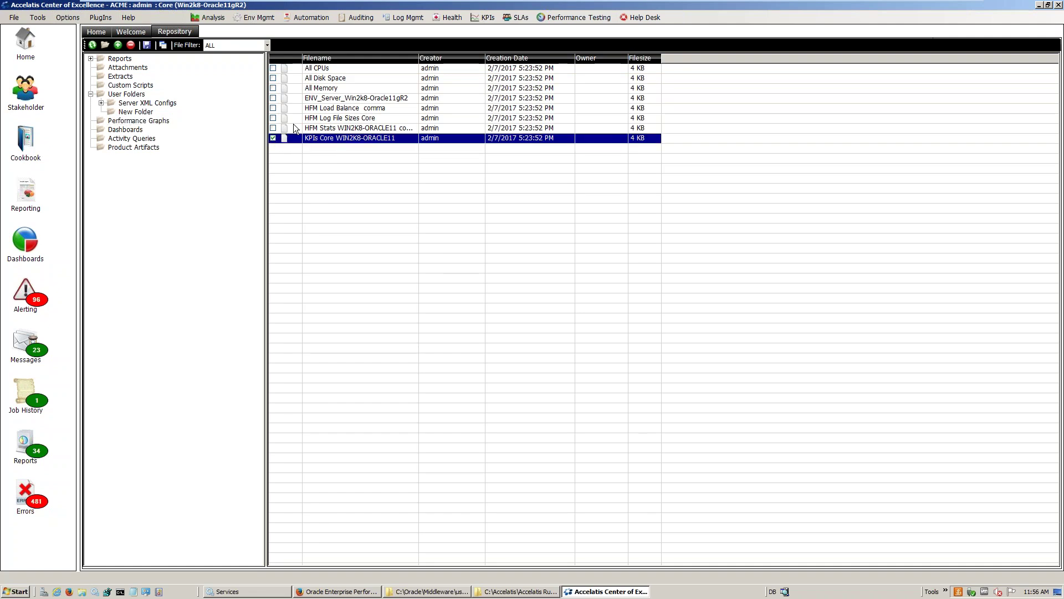
click(274, 137)
click(273, 128)
click(273, 118)
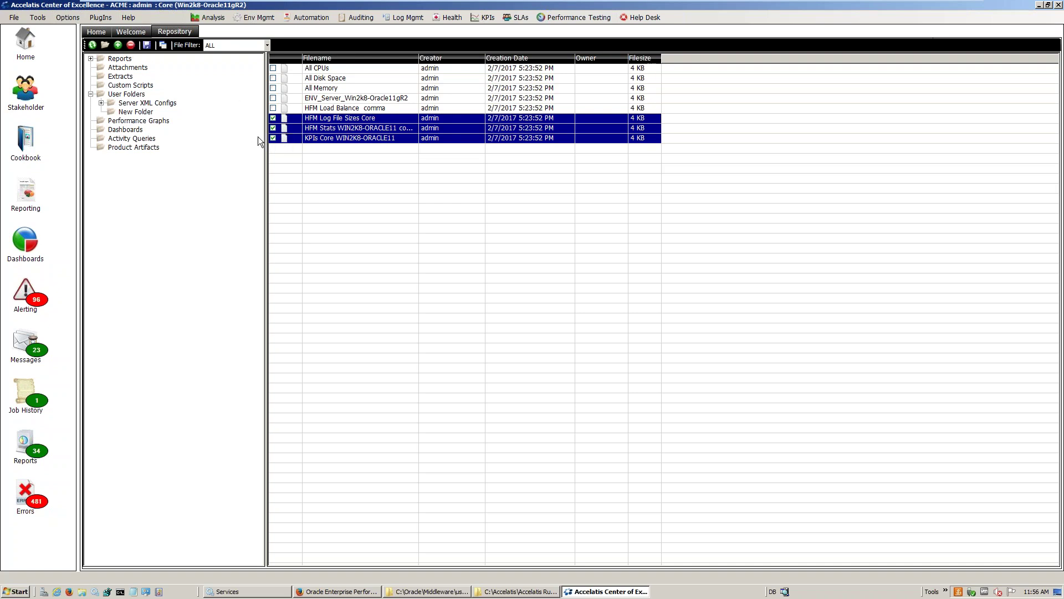
click(329, 108)
click(275, 118)
click(273, 128)
click(276, 138)
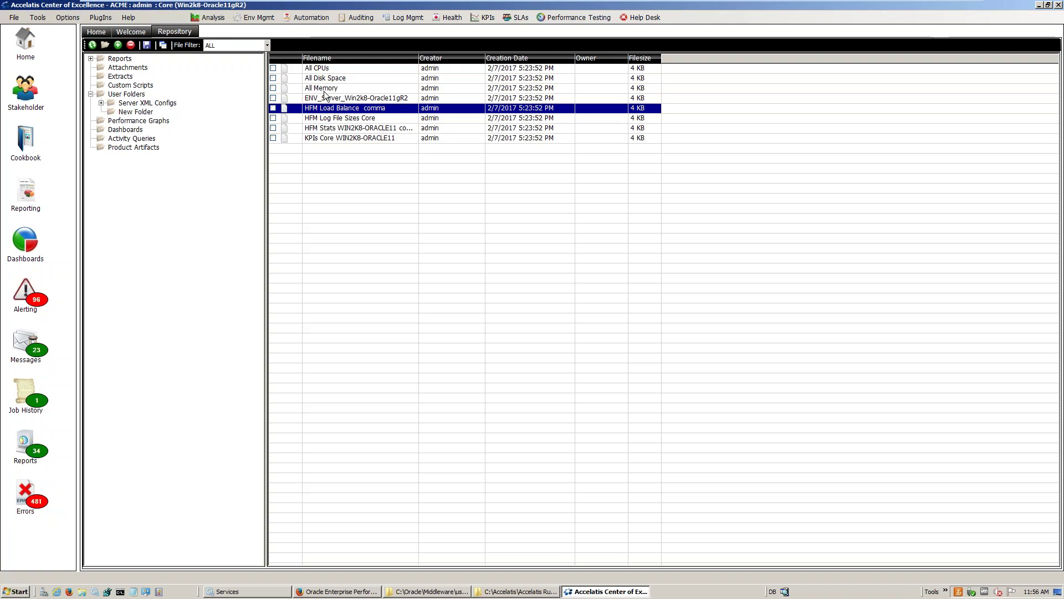
Download ReportsFolderChanges.bat from the Custom Scripts folder to the Desktop under its existing name
click(131, 85)
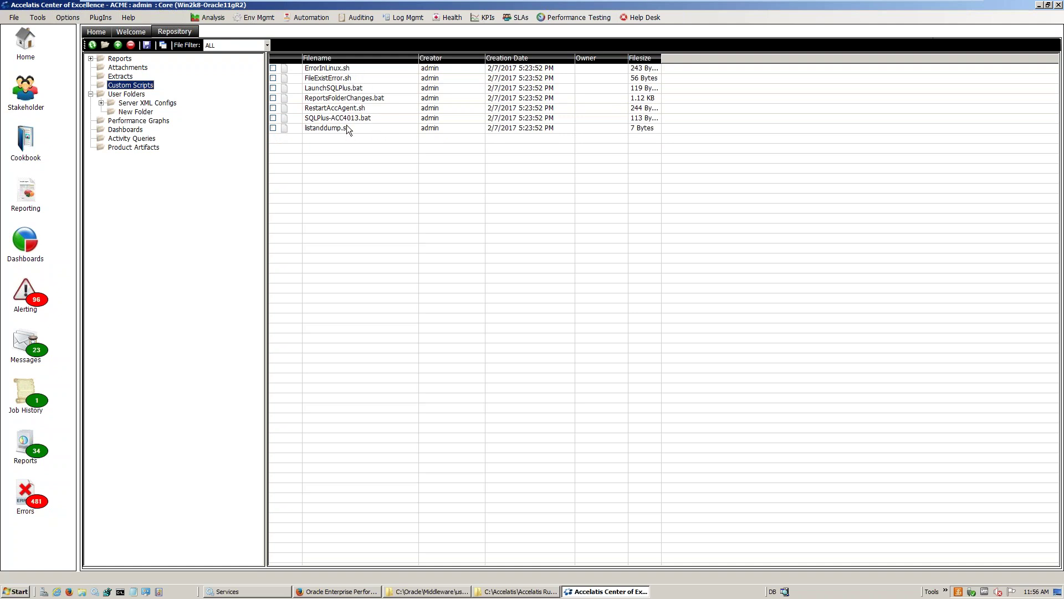
click(277, 98)
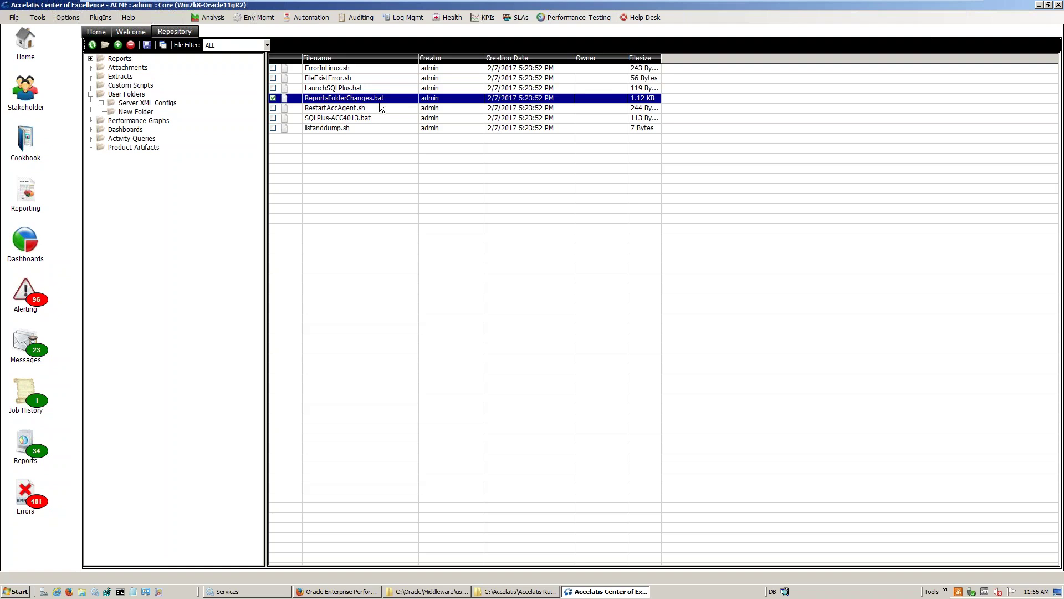
click(38, 18)
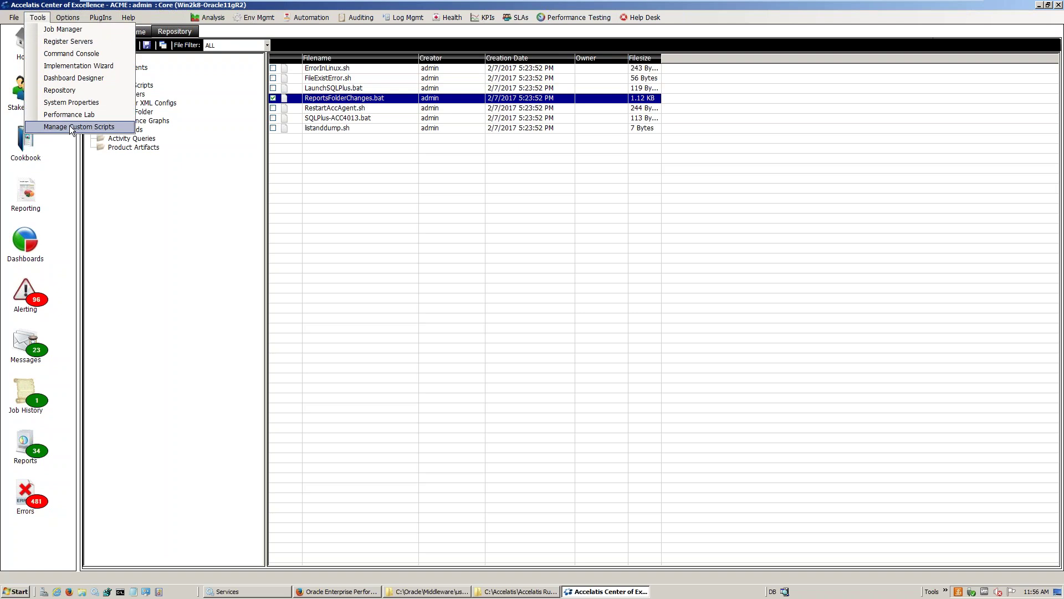
click(445, 157)
click(277, 95)
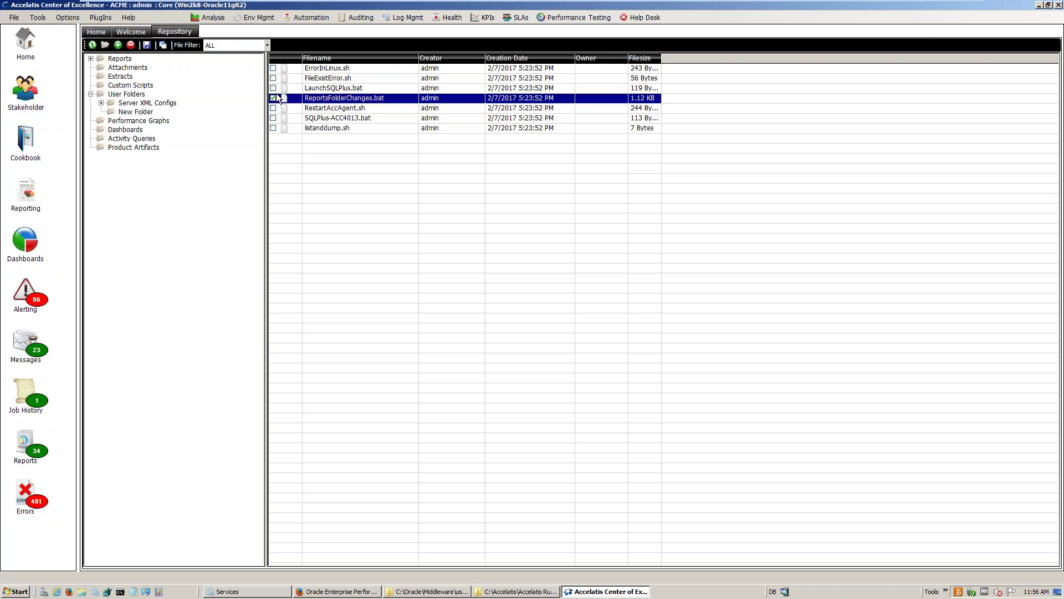
click(148, 45)
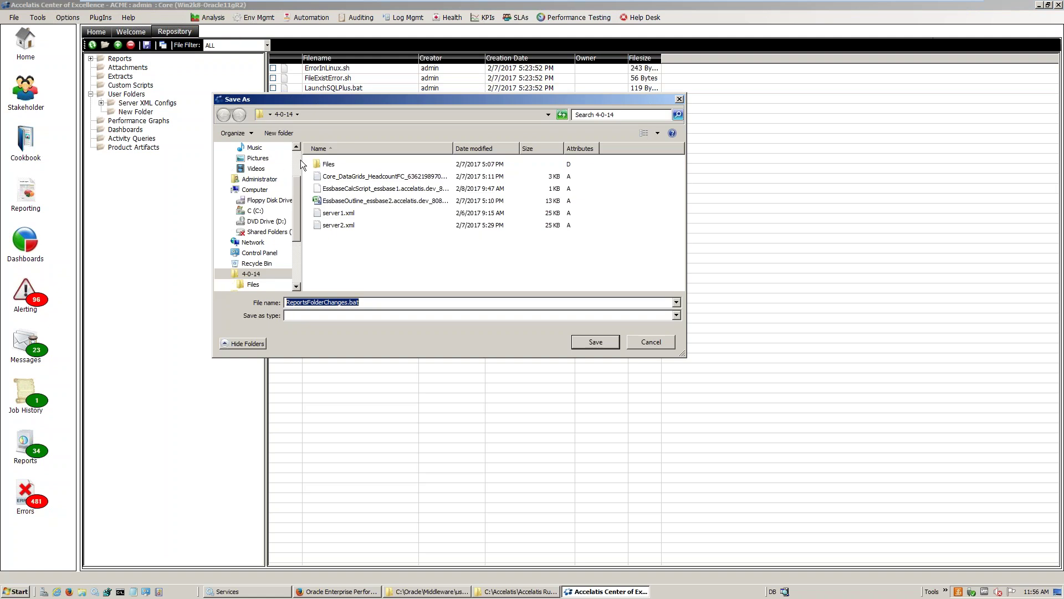
scroll(300, 159, up, 3)
click(246, 174)
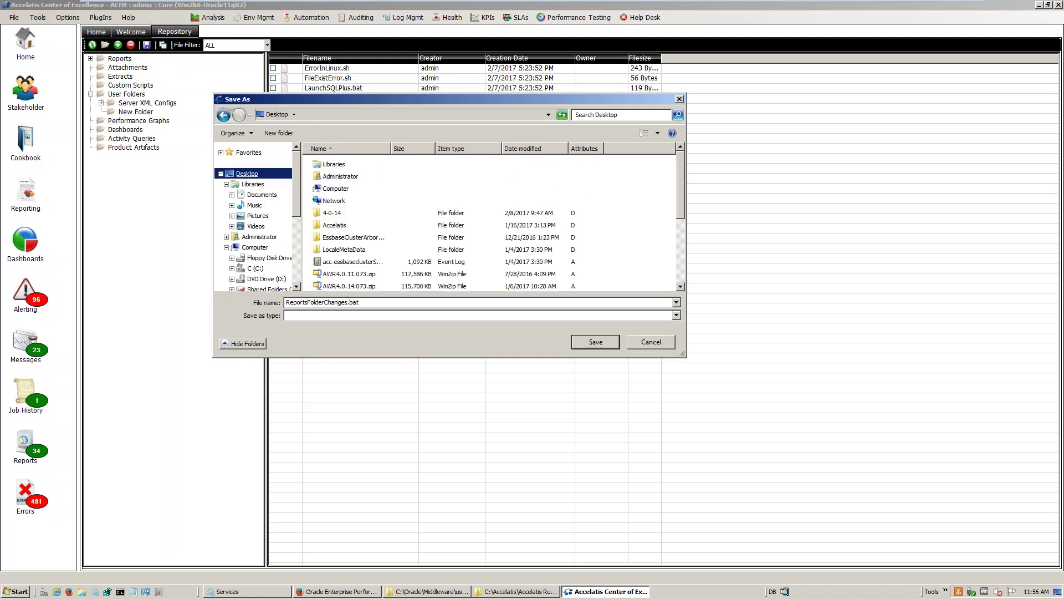
click(597, 342)
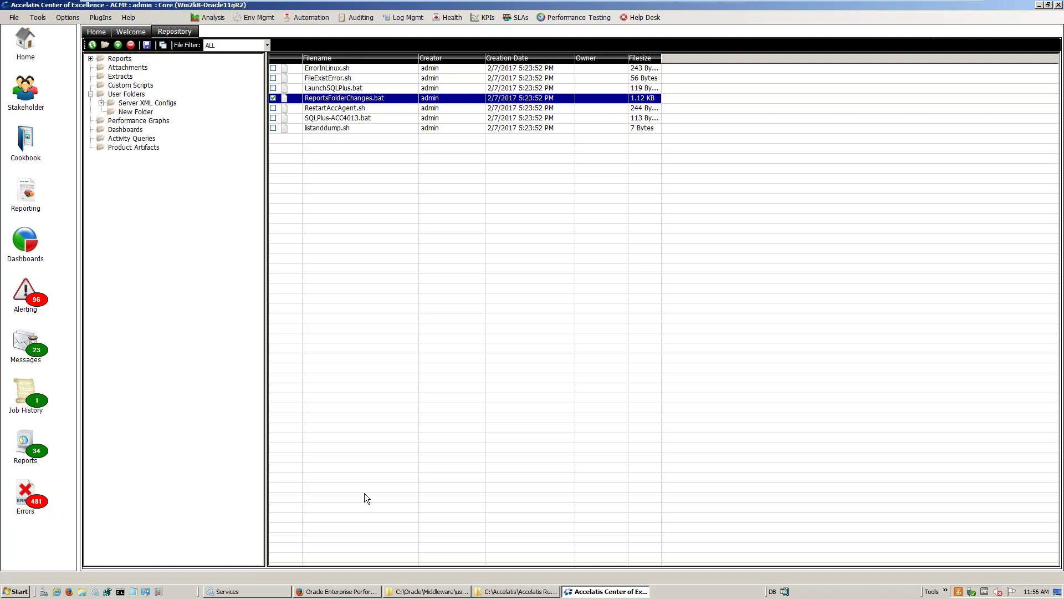
Switch to Windows Explorer, open ReportsFolderChanges.bat from the Desktop in Notepad to examine the script, and close it
click(424, 594)
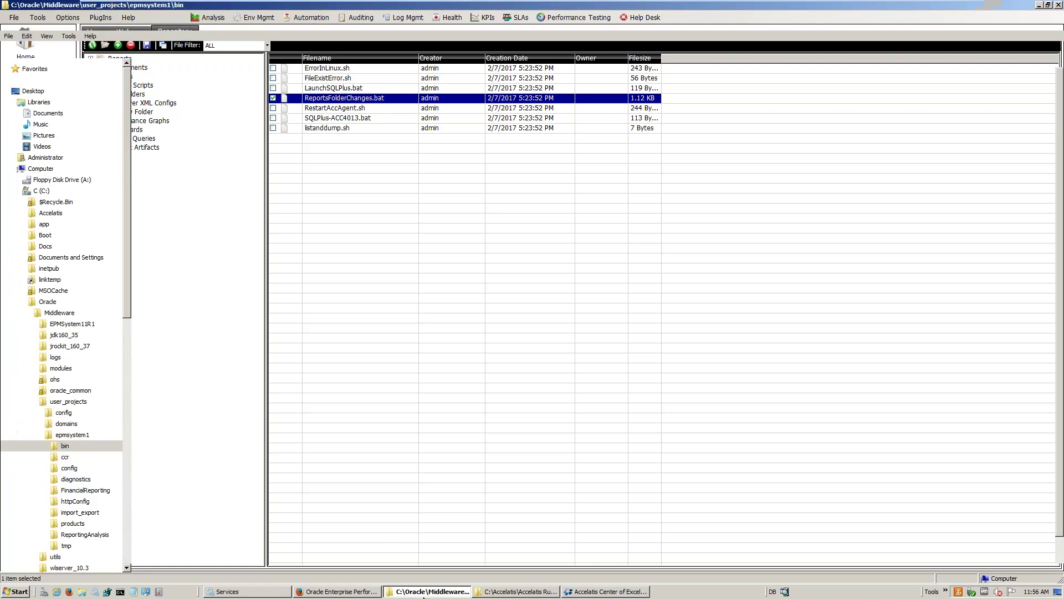
click(34, 91)
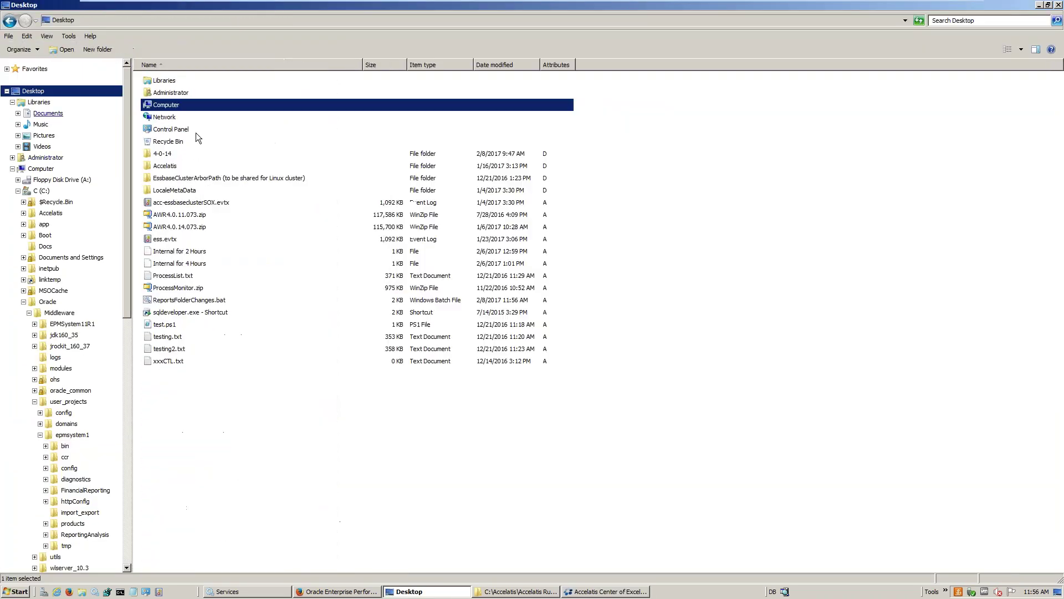
click(216, 300)
right_click(200, 299)
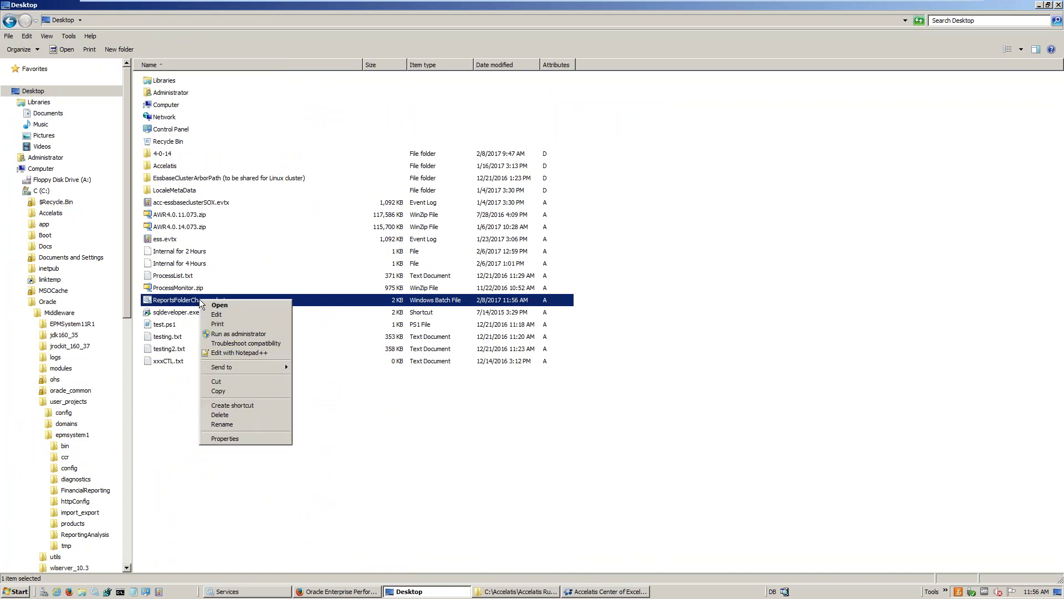
click(227, 315)
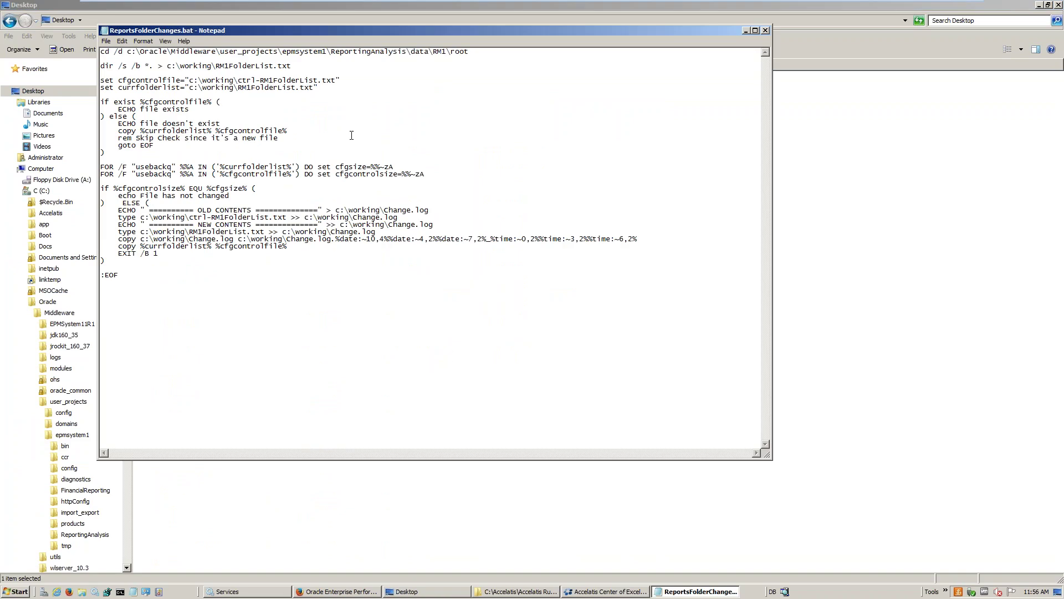
click(766, 30)
Return to Accelatis and run a file comparison of server1.xml and server2.xml from the Server XML Configs folder
click(589, 592)
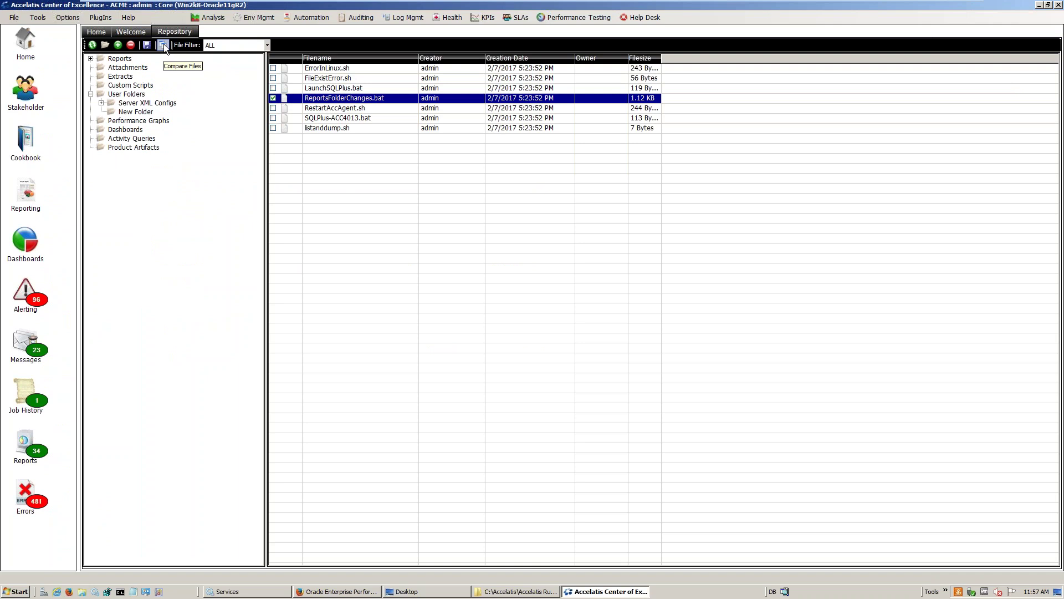
click(147, 104)
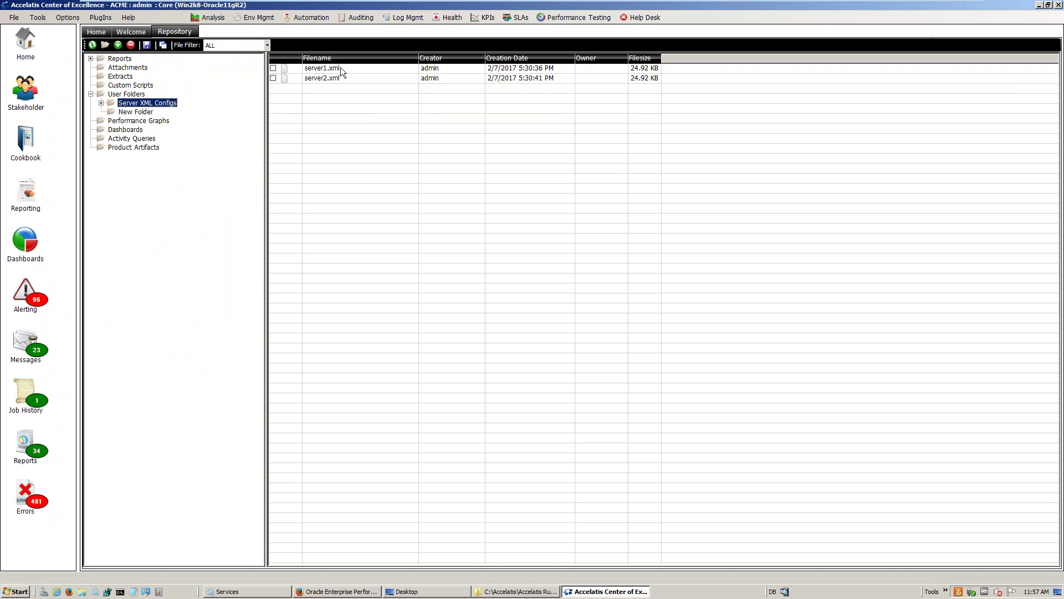
click(341, 67)
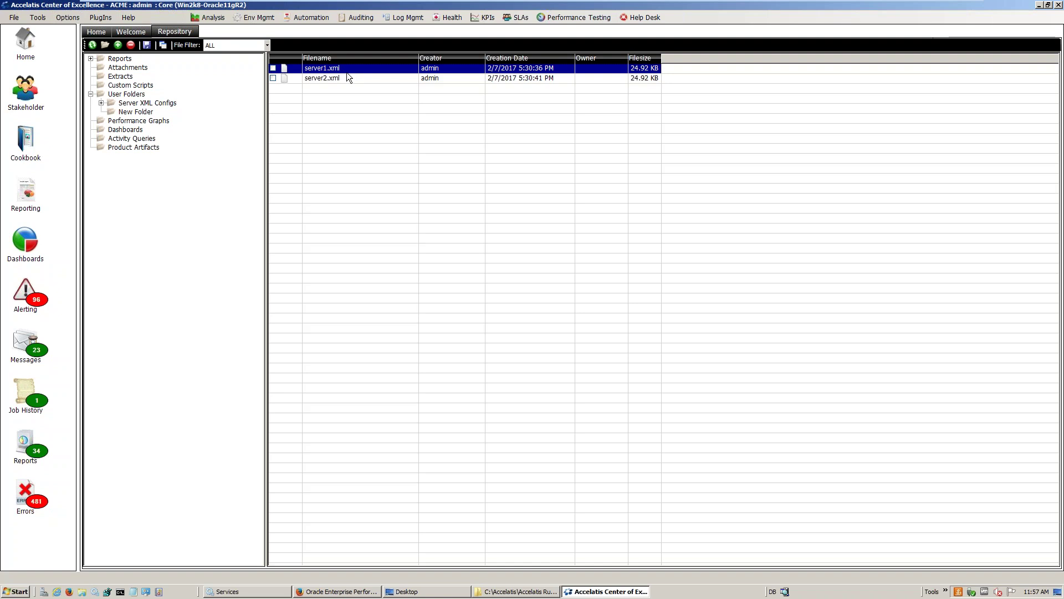
click(343, 78)
click(345, 71)
click(347, 79)
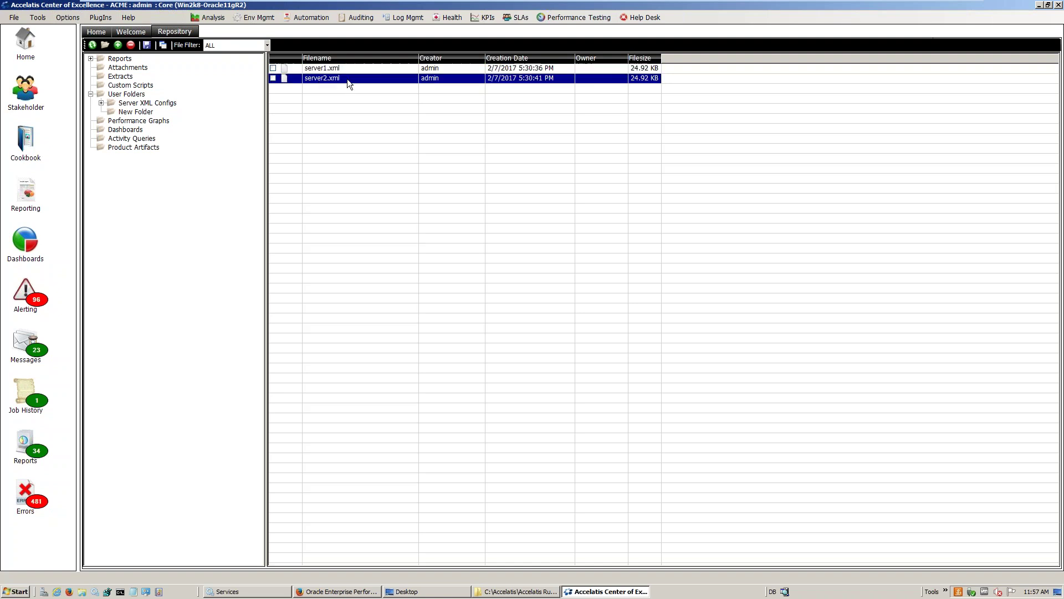
click(273, 68)
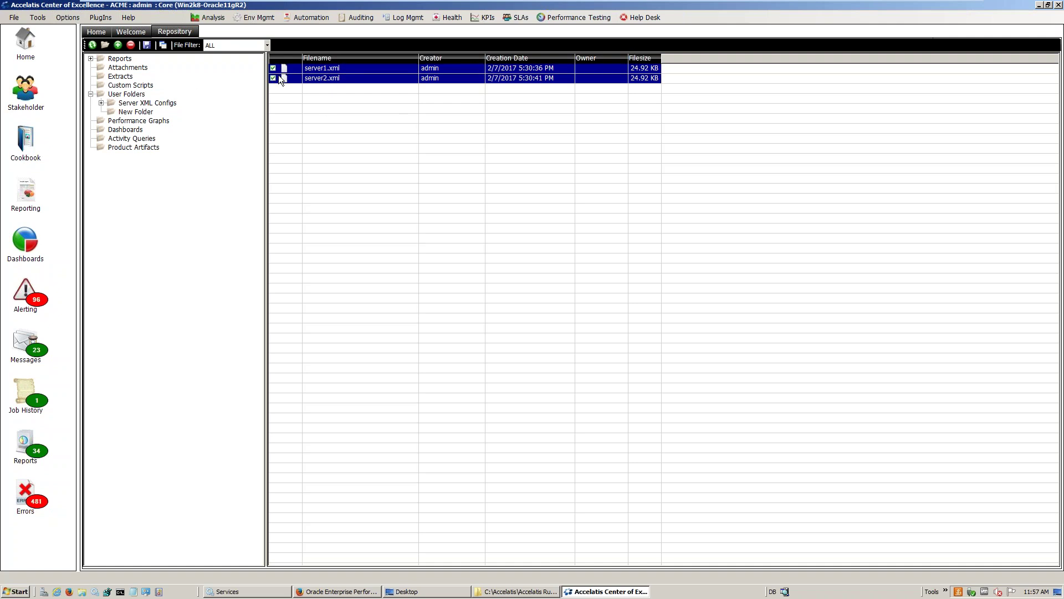
click(163, 45)
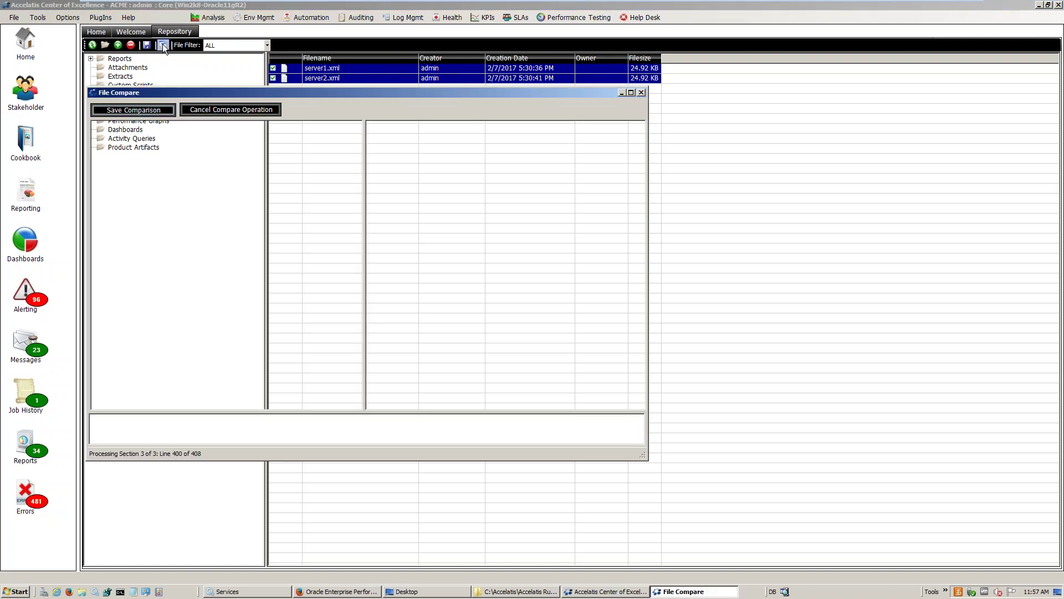
Examine the comparison of server1.xml and server2.xml, checking the difference on line 00006 in an enlarged comparison window, and close it
drag(327, 91, 369, 83)
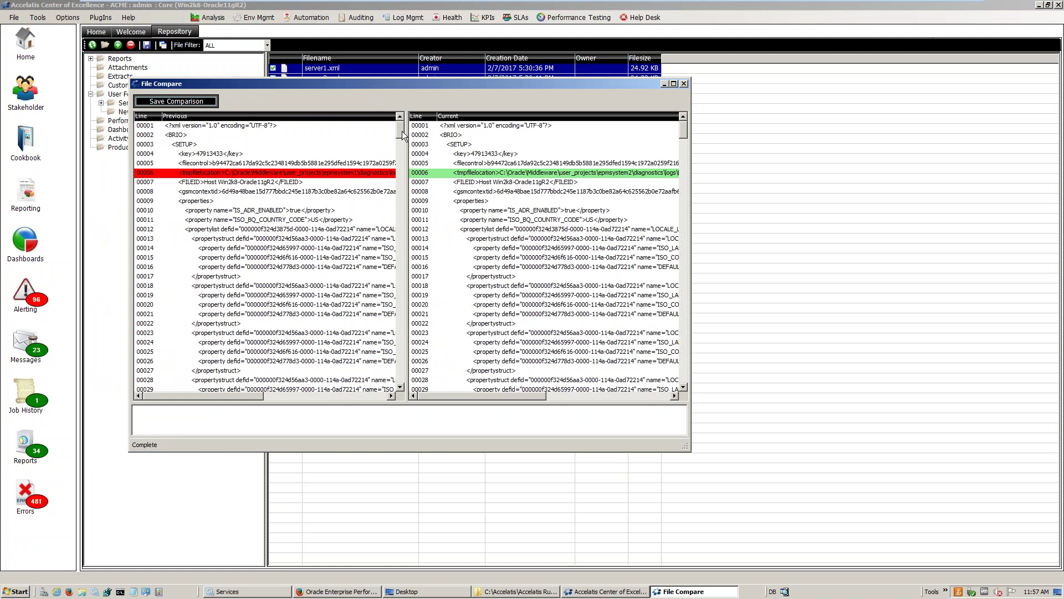
drag(402, 132, 397, 375)
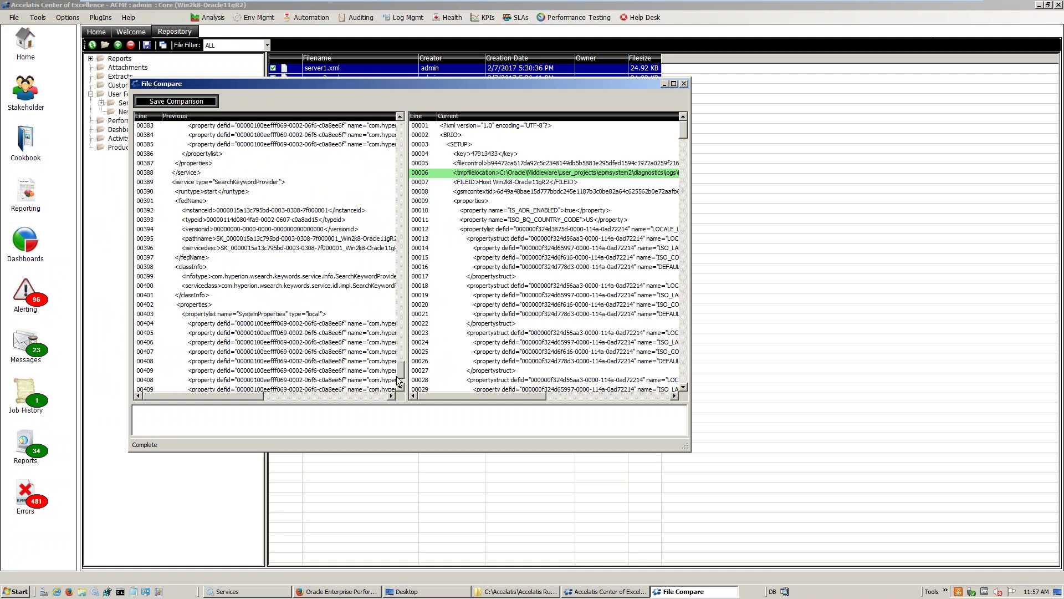
click(317, 177)
click(318, 177)
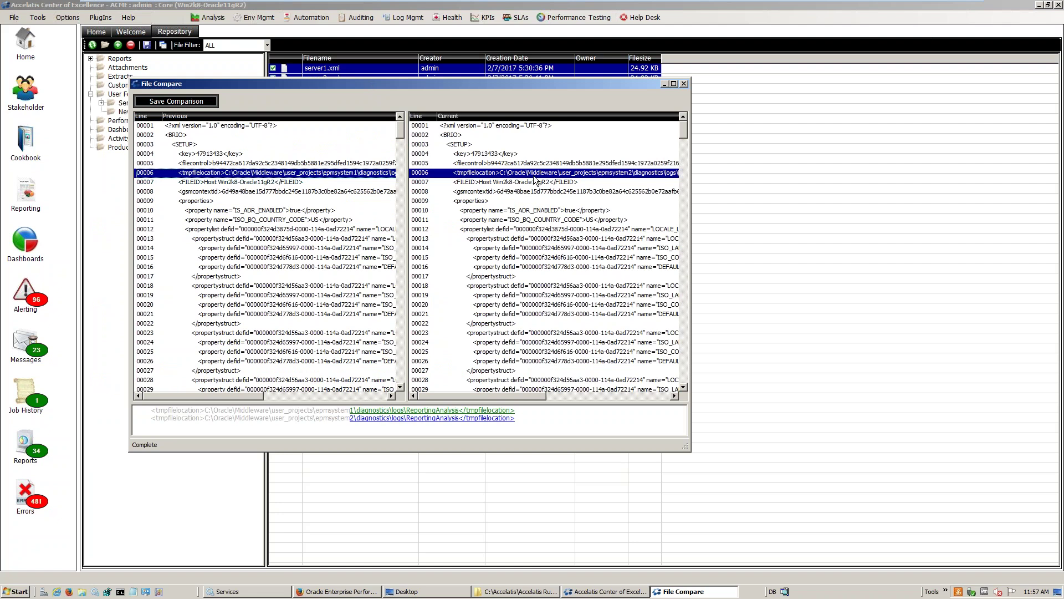
click(520, 161)
click(423, 174)
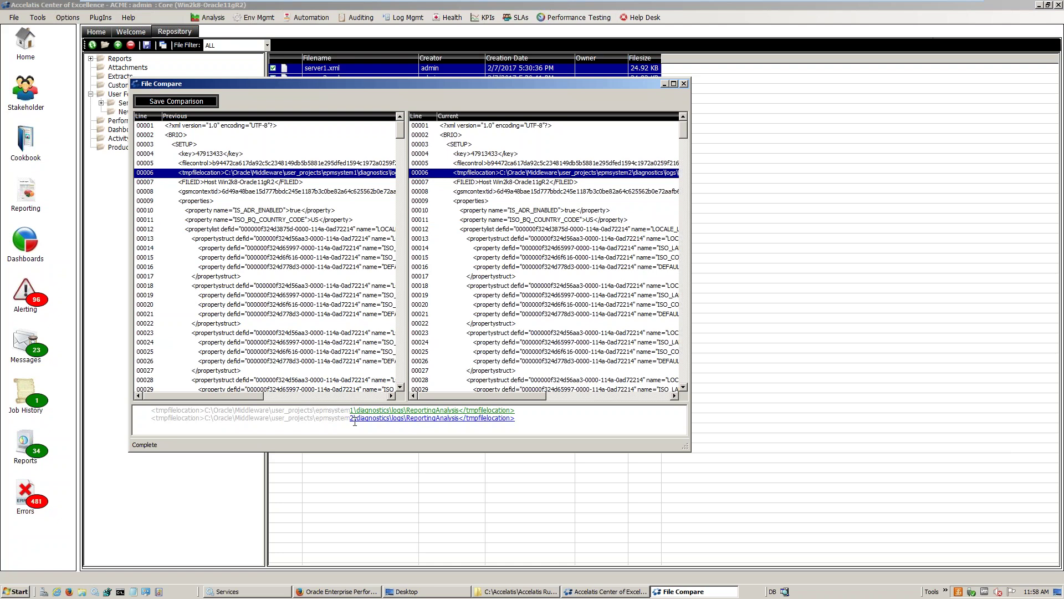
drag(686, 446, 789, 493)
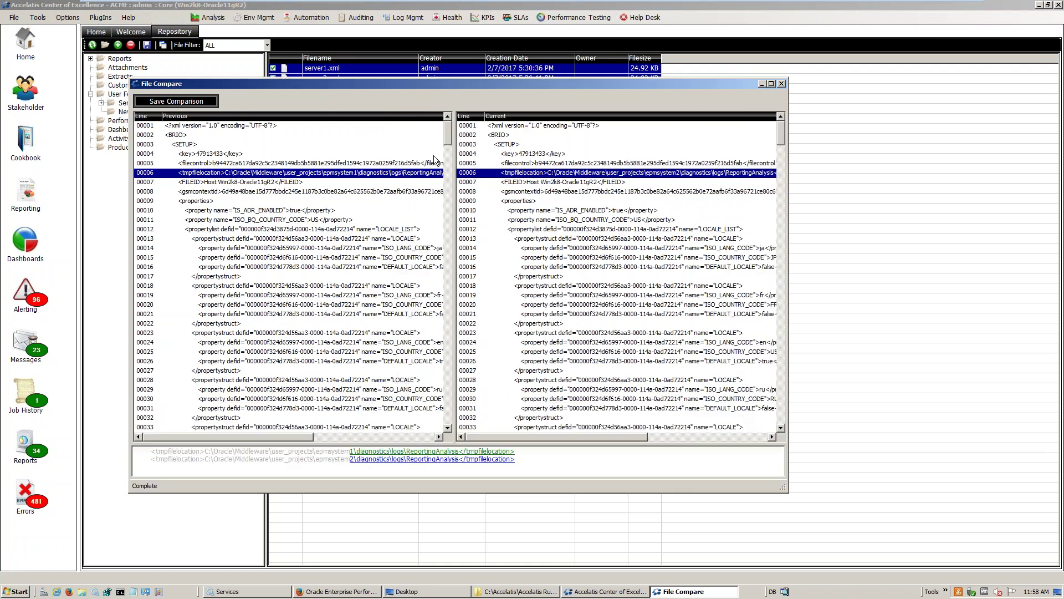
click(782, 84)
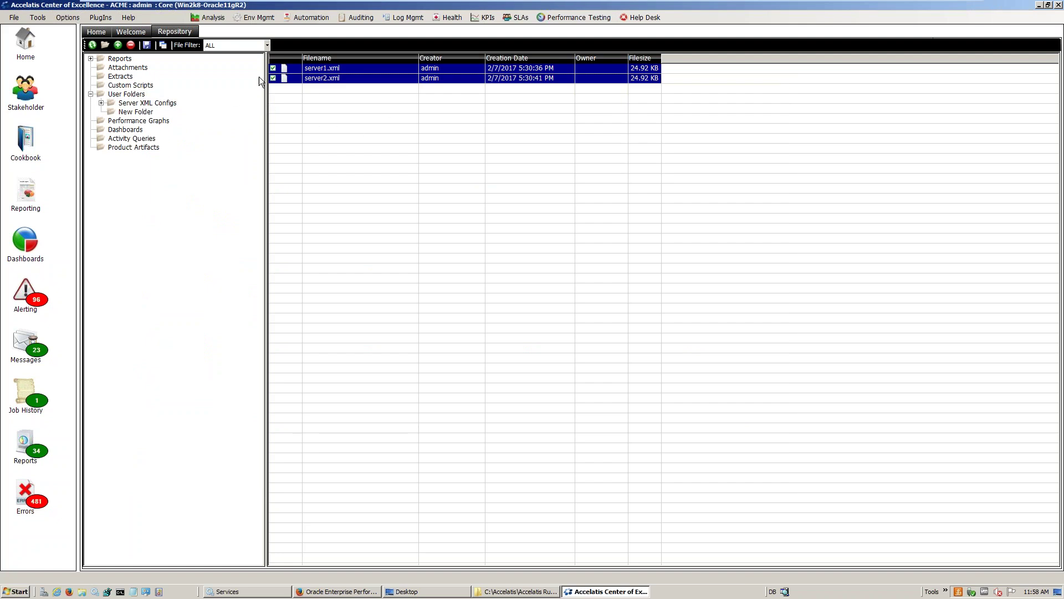
Open the Extracts folder and widen the Filename column until the full file names are readable
click(131, 103)
click(124, 78)
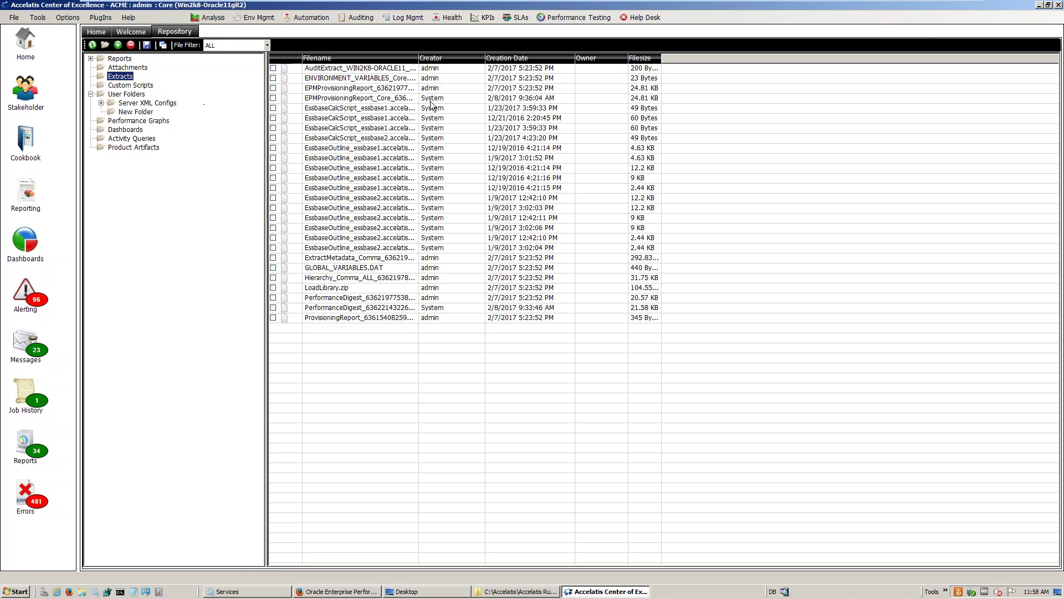
drag(418, 57, 561, 57)
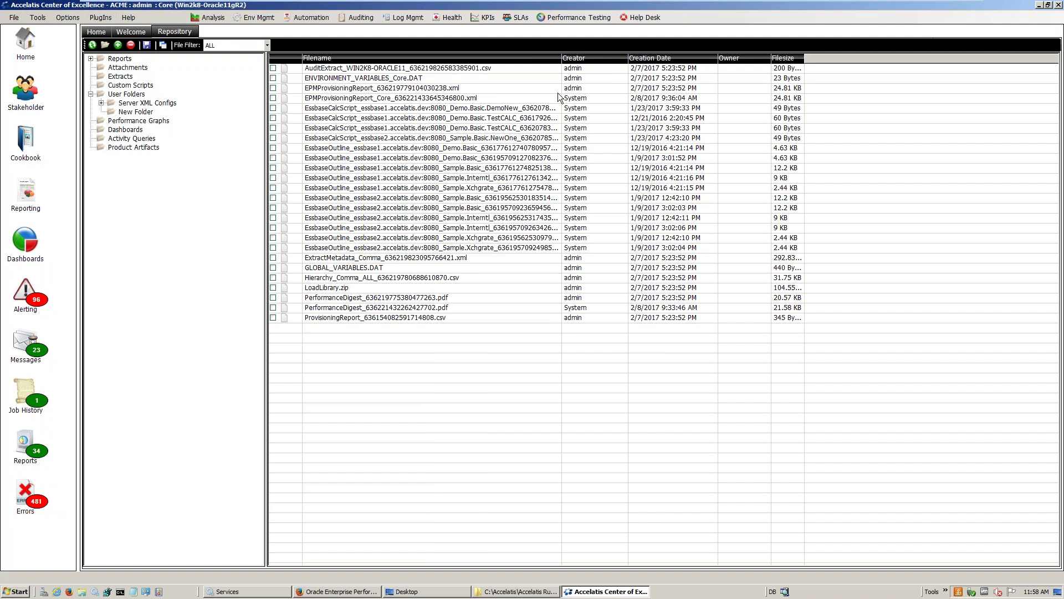
drag(559, 58, 620, 58)
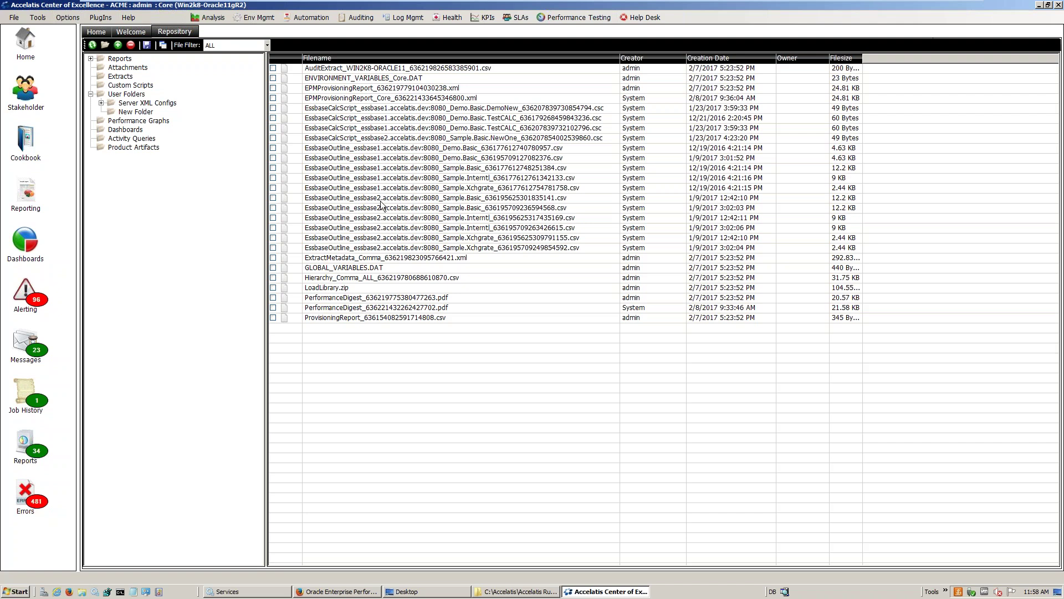
Compare the Demo.Basic.DemoNew calc script with the Demo.Basic.TestCALC script dated 12/21/2016, then close the comparison and clear the row highlighting
click(274, 108)
click(273, 117)
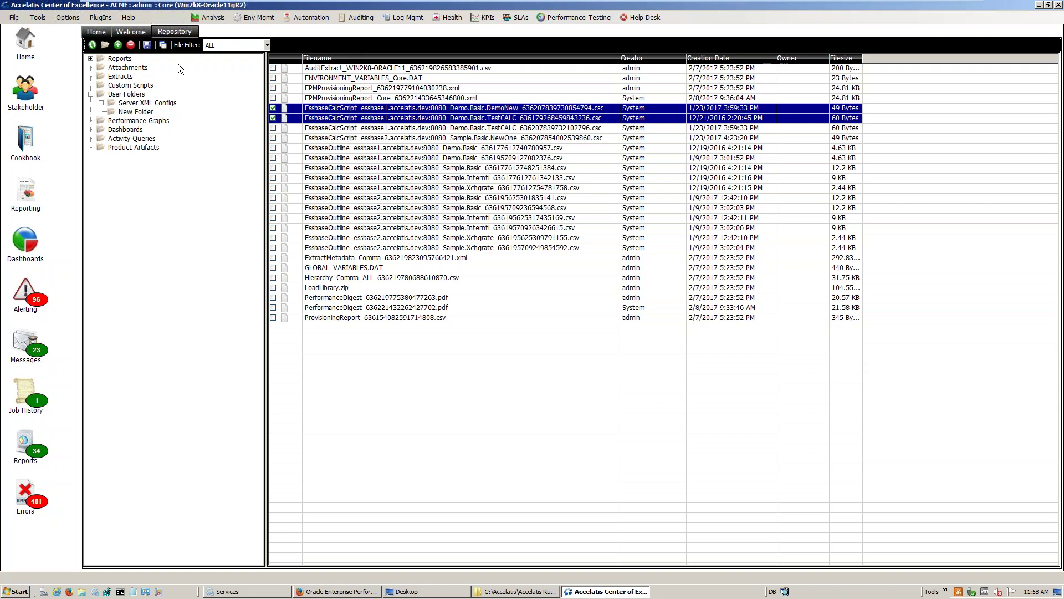
click(161, 45)
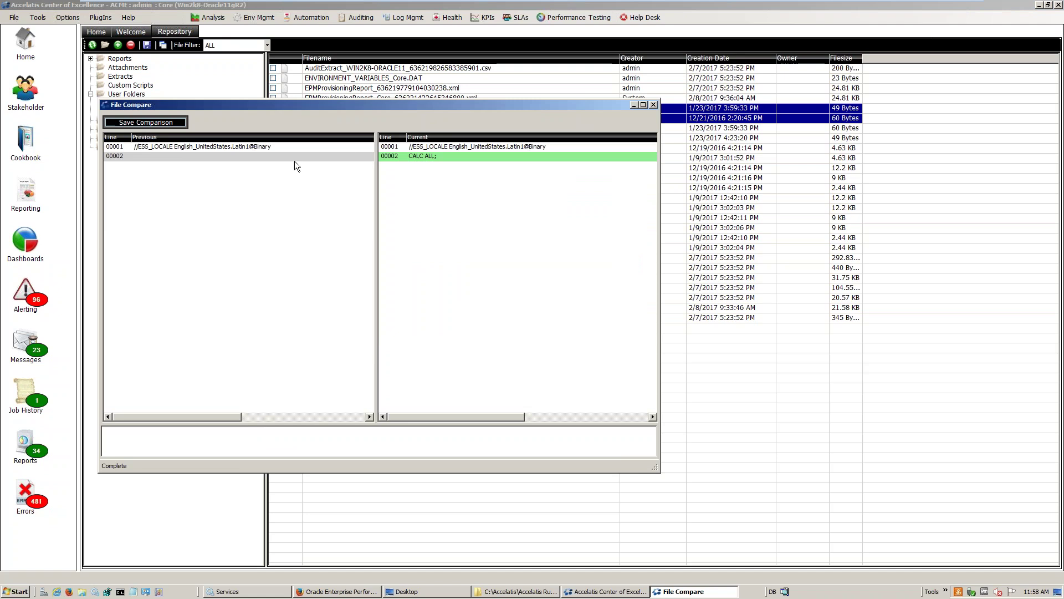
click(654, 104)
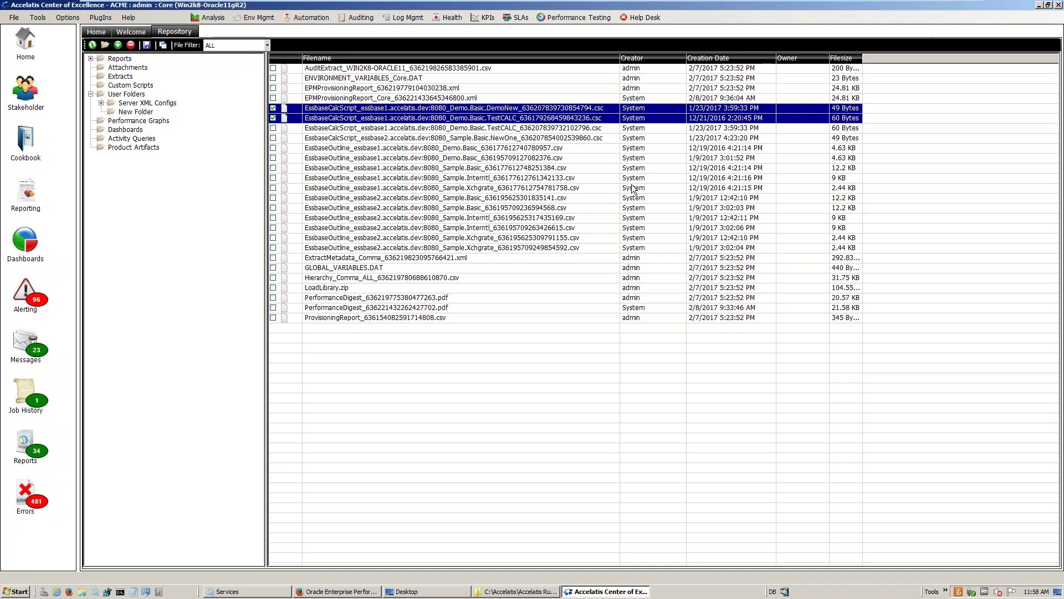
click(496, 368)
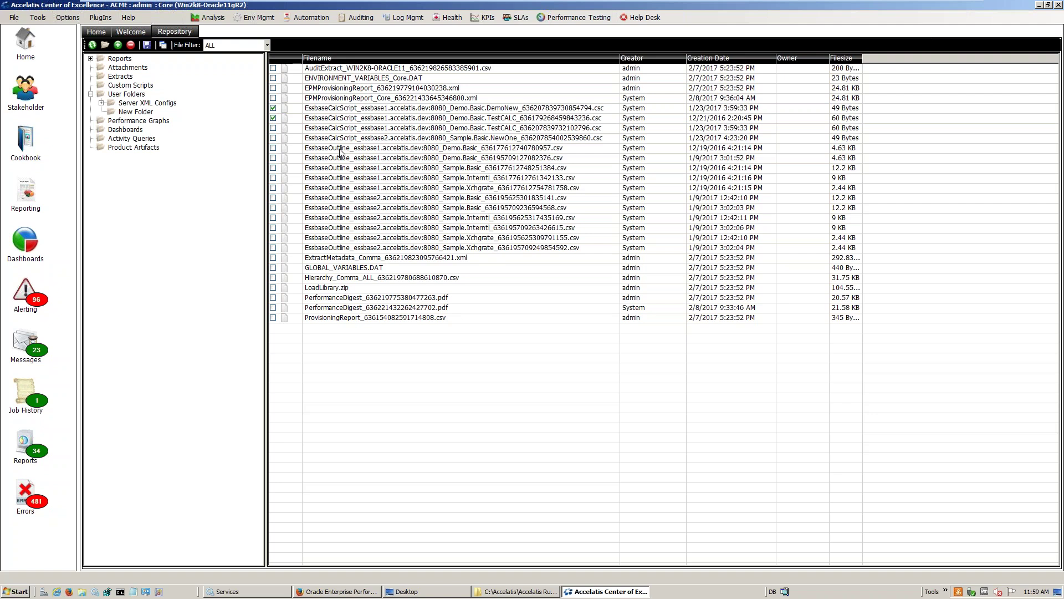
Filter the Extracts files to .ZIP and download LoadLibrary.zip to the Desktop under its existing name
click(266, 45)
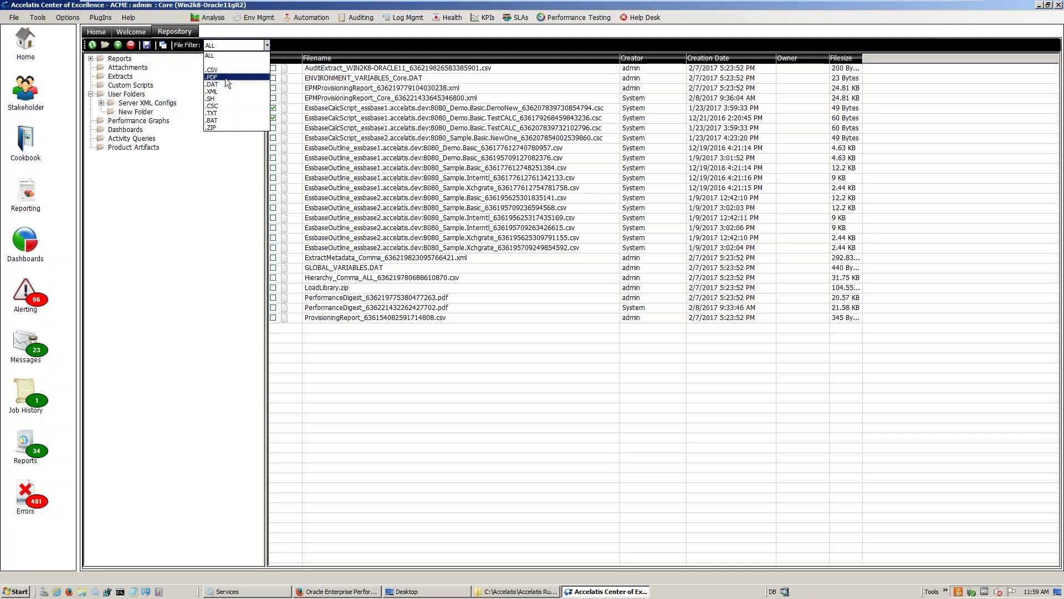
click(222, 127)
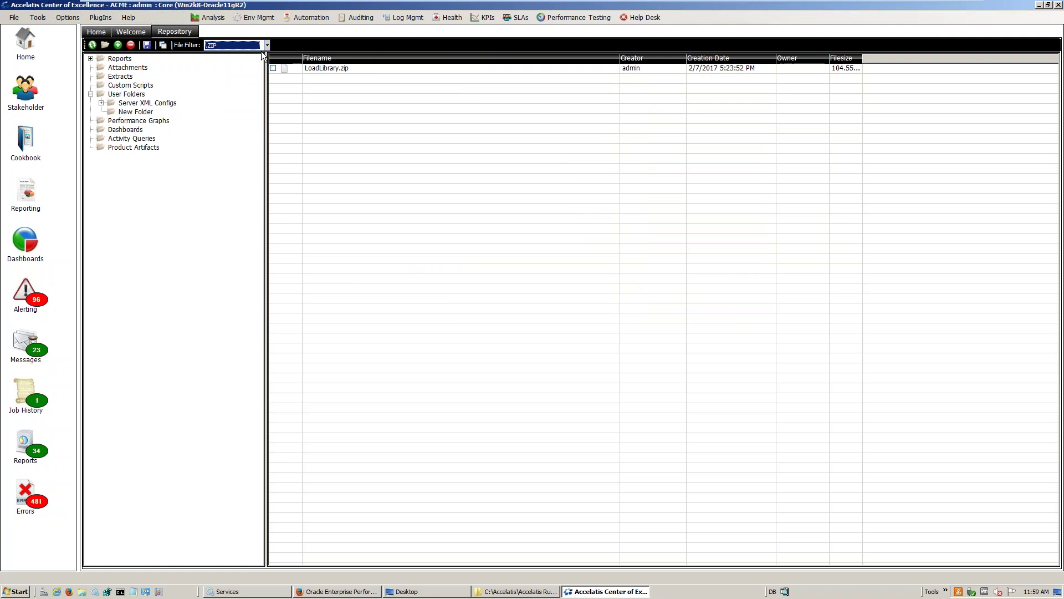
click(360, 68)
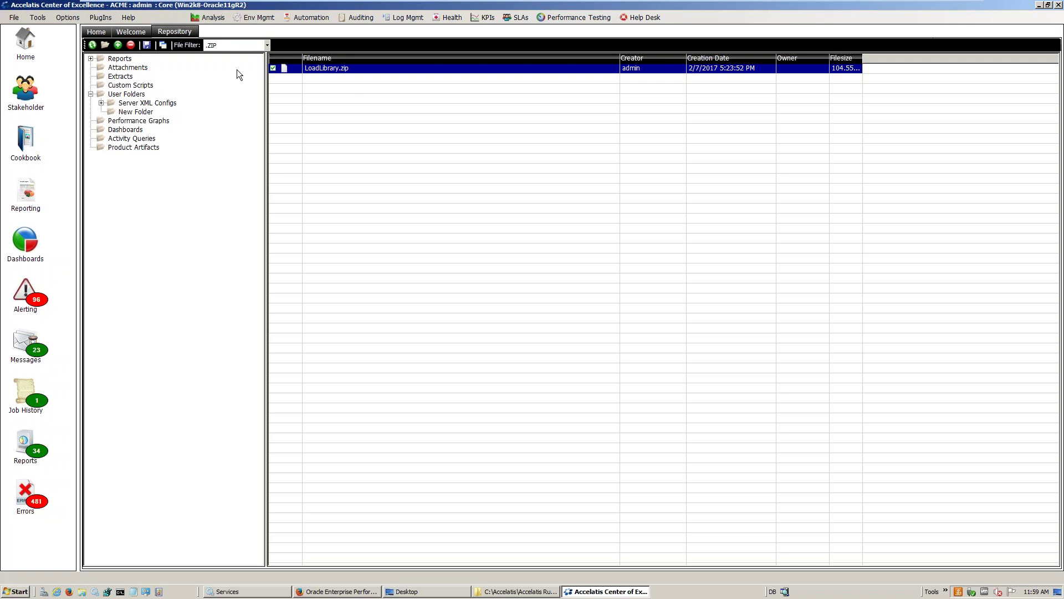
click(146, 46)
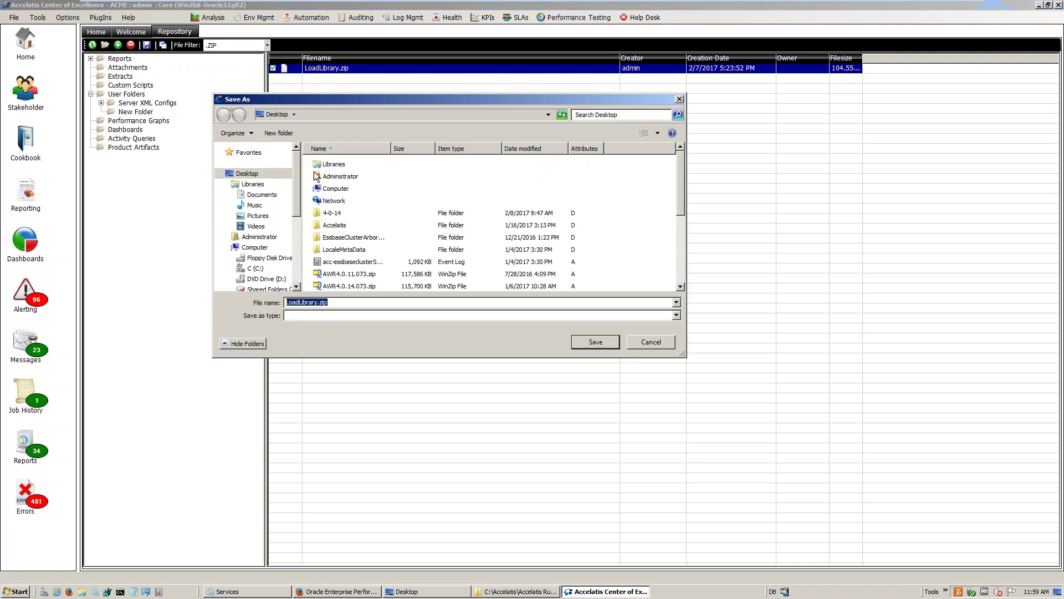
click(596, 342)
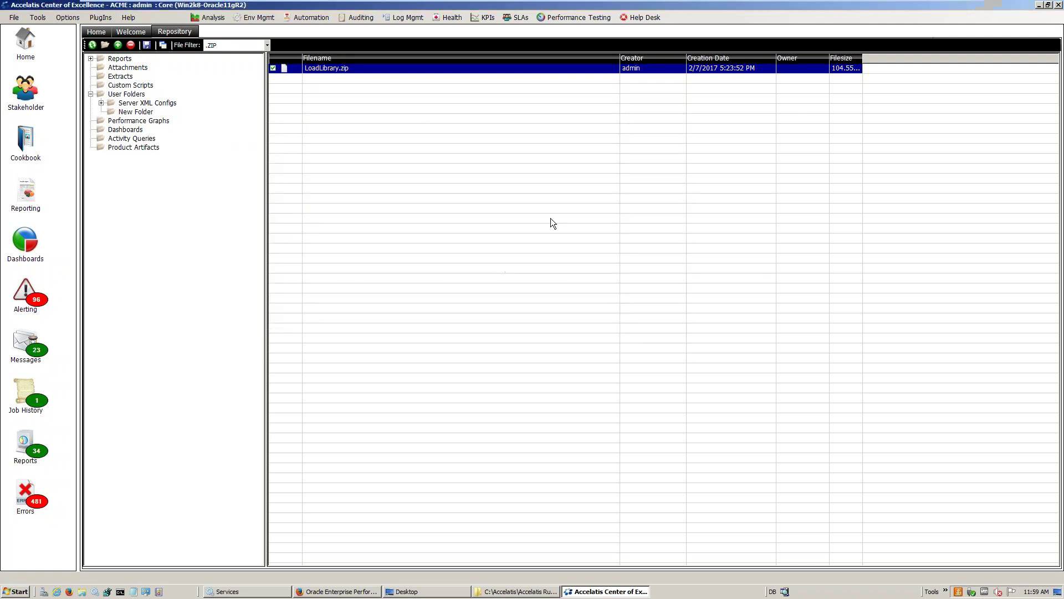
Switch to Windows Explorer, open LoadLibrary.zip from the Desktop in WinZip to view its contents, and close both windows
click(502, 591)
click(281, 233)
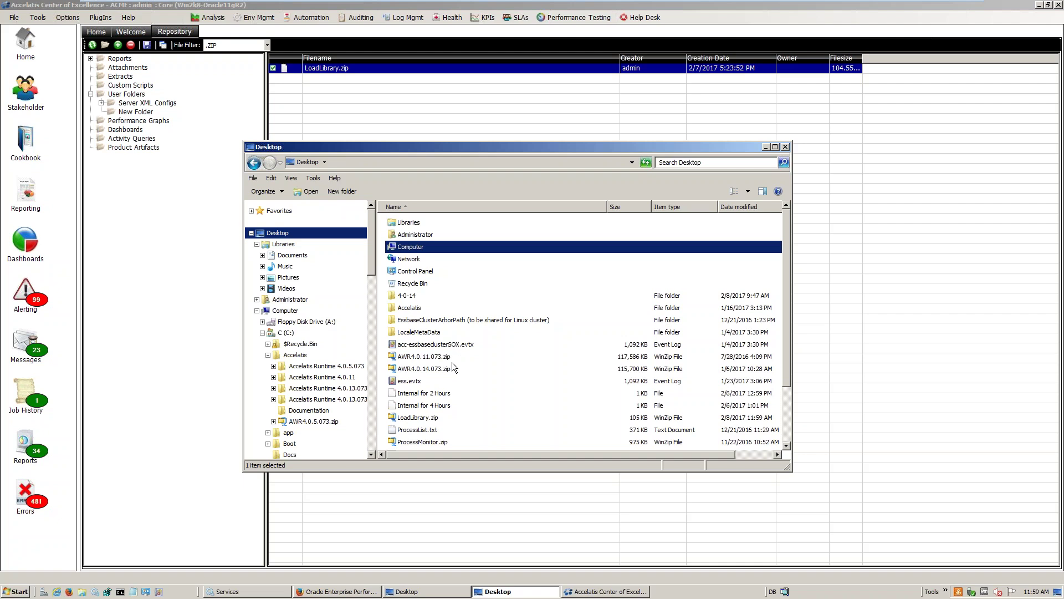
double_click(438, 418)
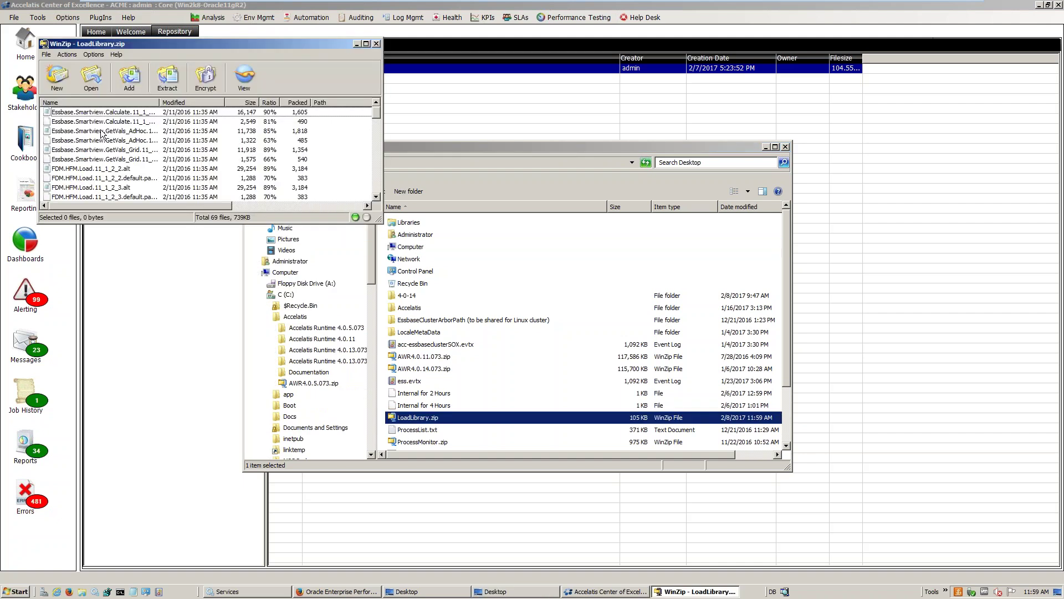
click(376, 44)
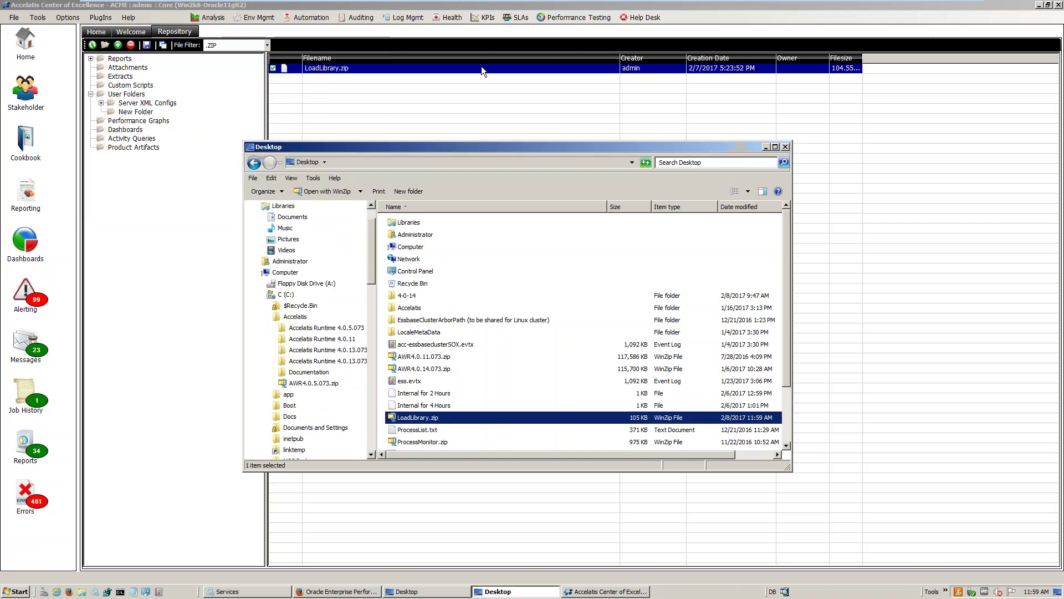
click(784, 146)
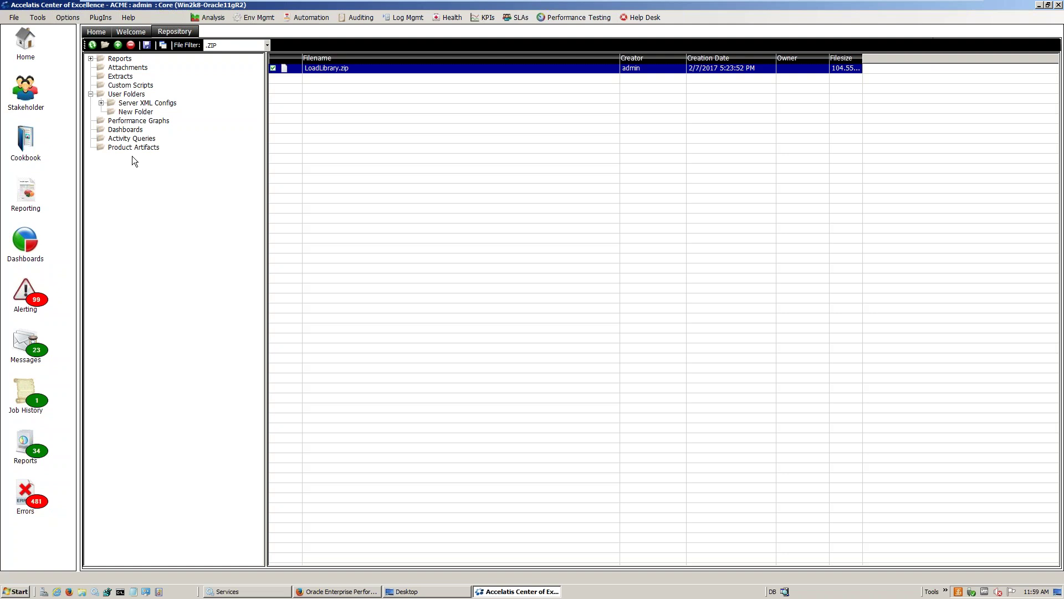
Expand the Reports folder, browse its Summary and Inactivity subfolders, and set the file filter to ALL
click(91, 58)
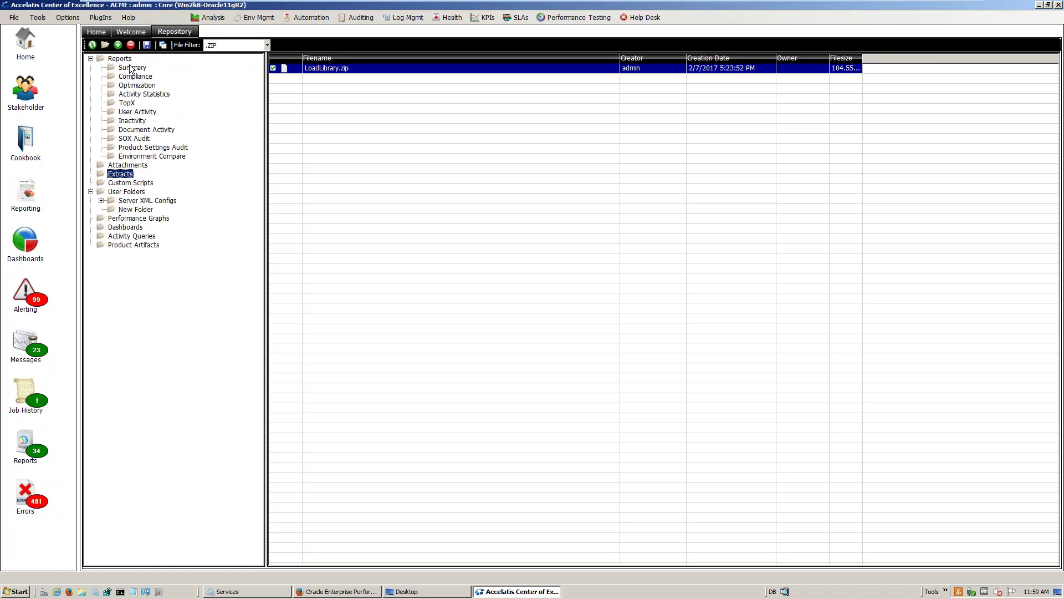
click(142, 76)
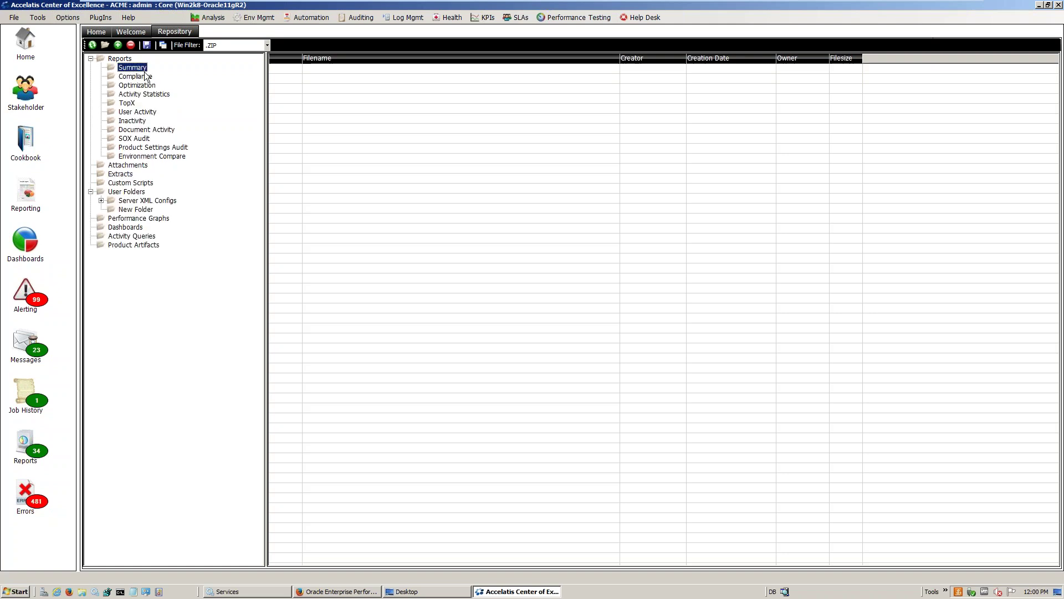
click(140, 102)
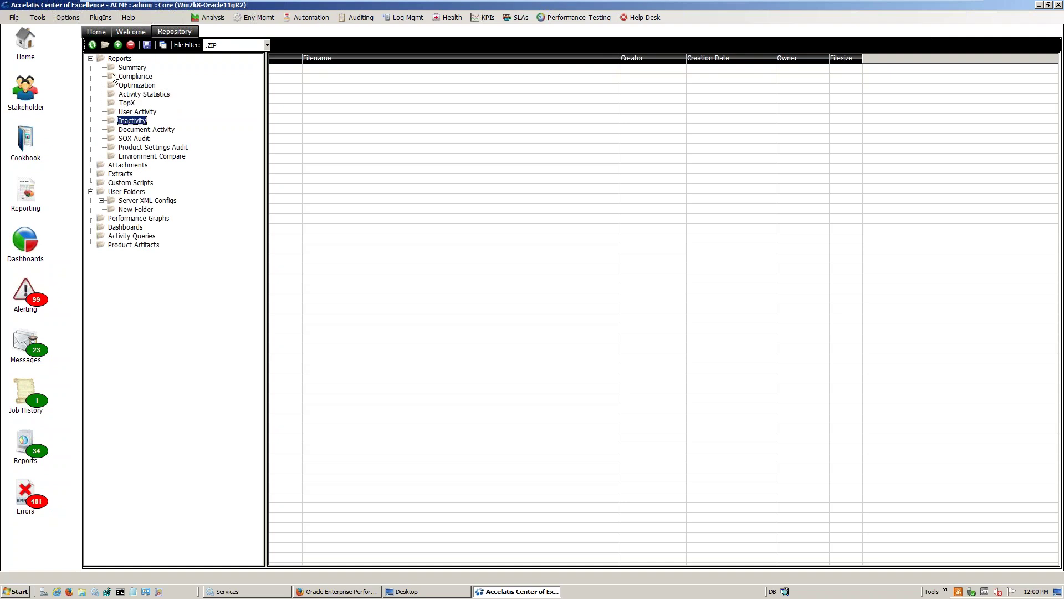
click(129, 164)
click(134, 148)
click(139, 123)
click(231, 55)
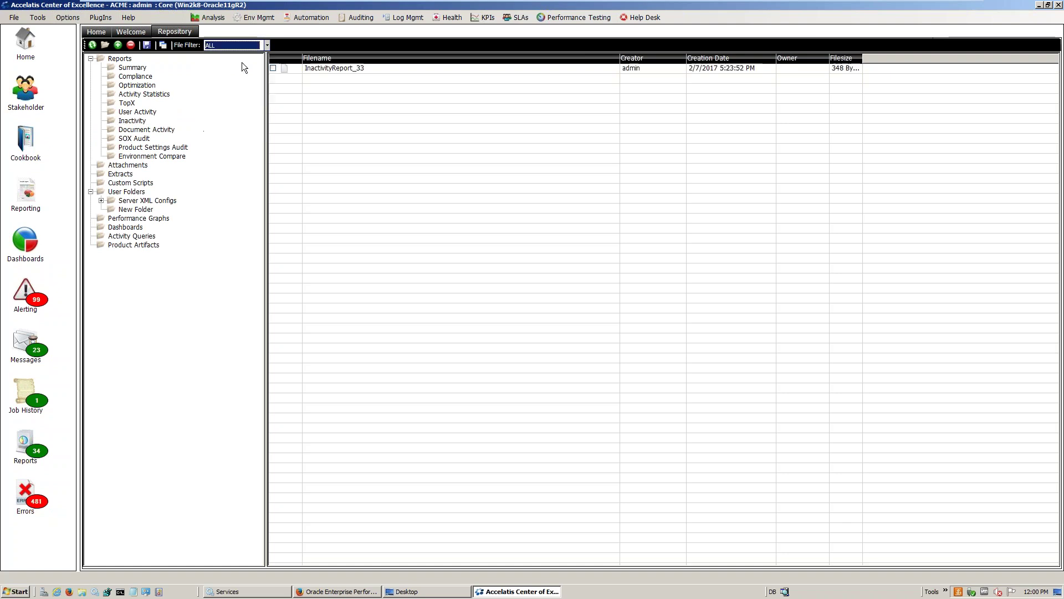
Browse the files in the Document Activity and SOX Audit report folders
click(145, 130)
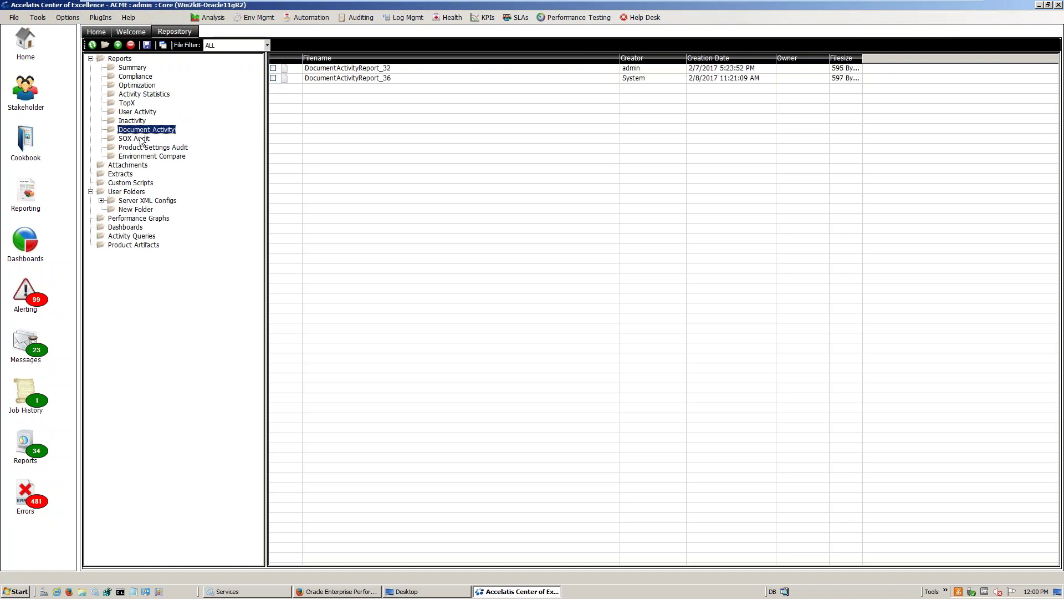
click(143, 148)
click(143, 140)
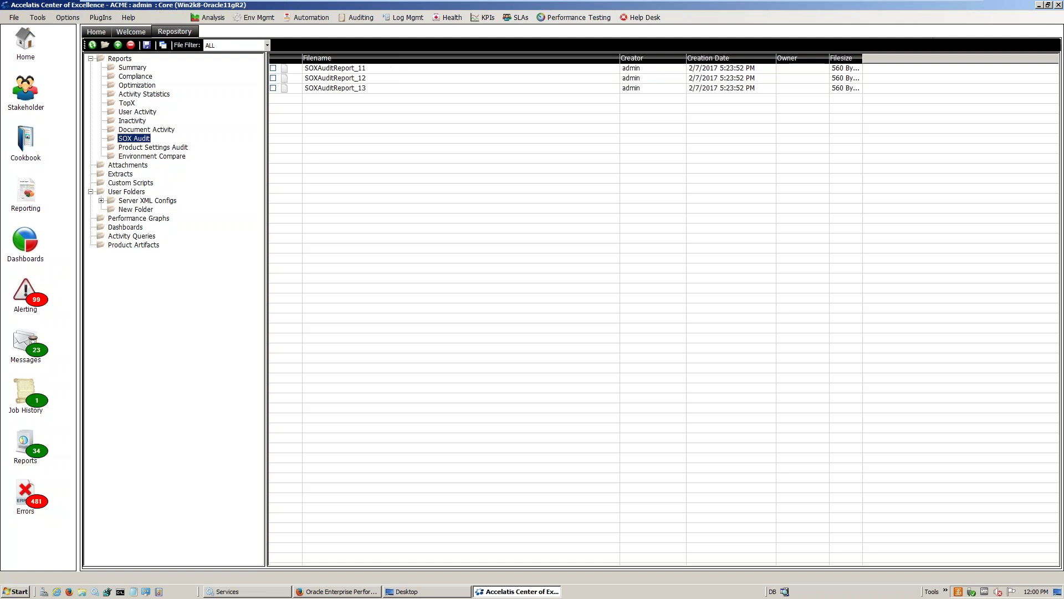
Open SOXAuditReport_13 in PDF format, view the report in Firefox, and close it
double_click(337, 89)
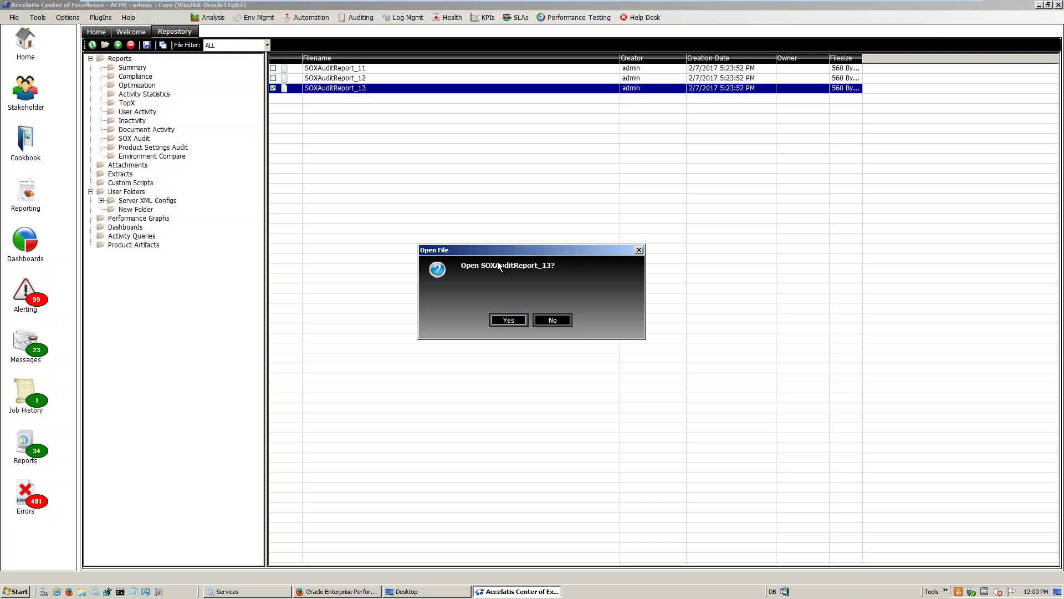
click(507, 321)
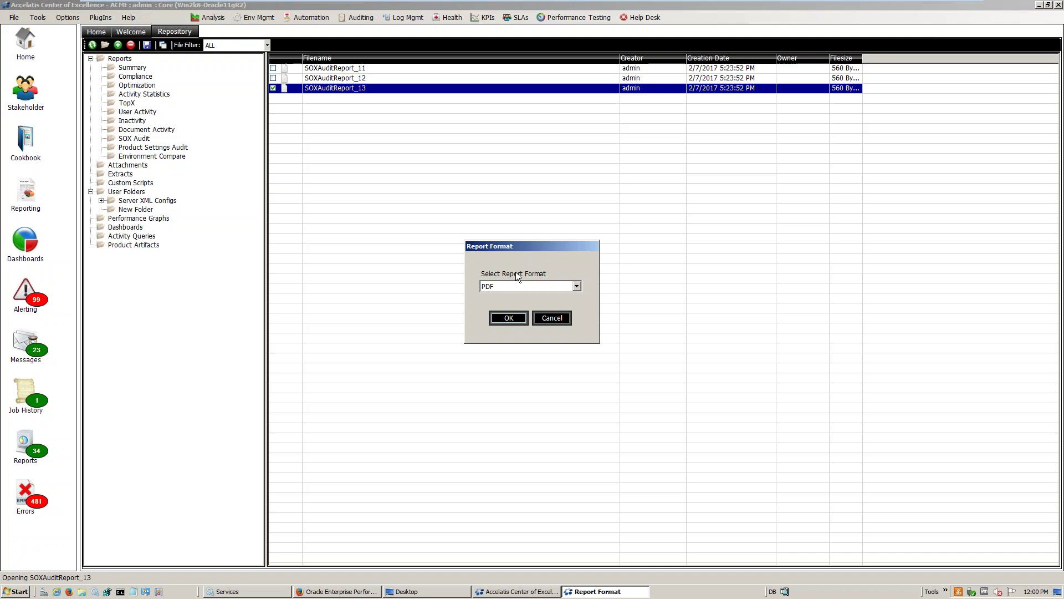
click(577, 286)
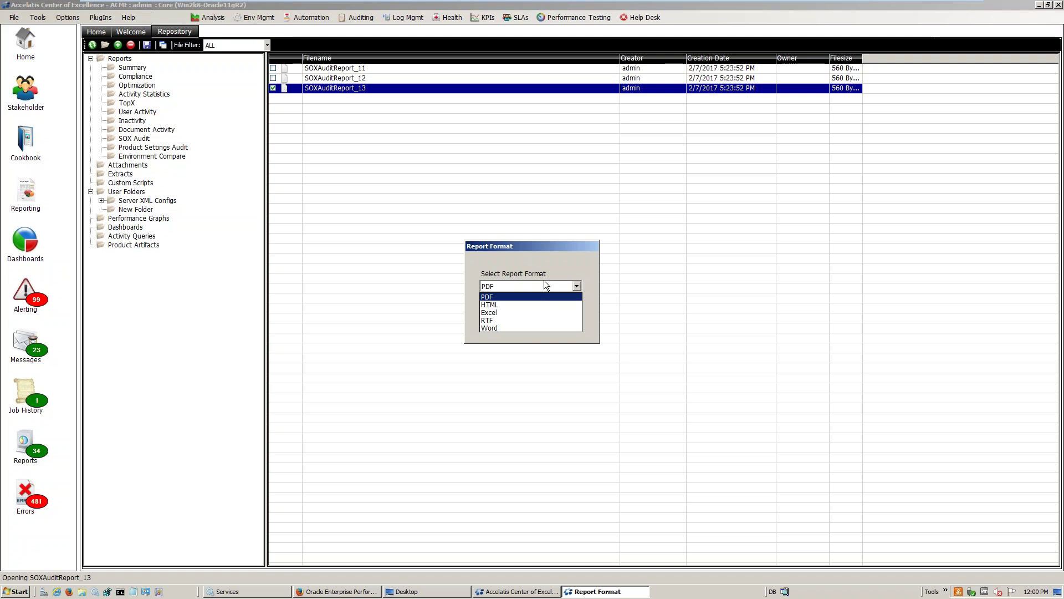
click(507, 304)
click(505, 316)
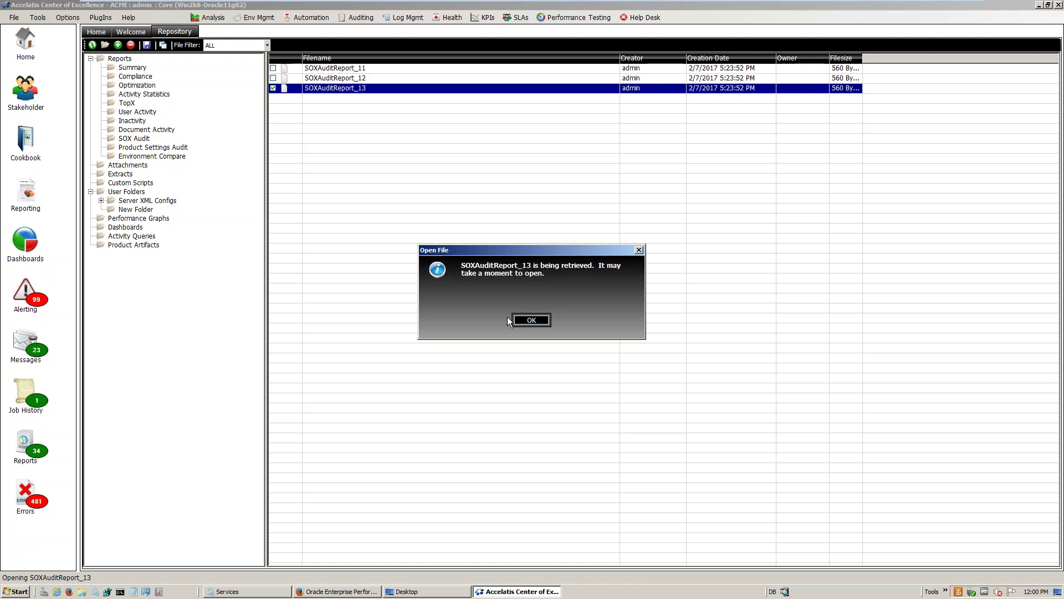
click(540, 318)
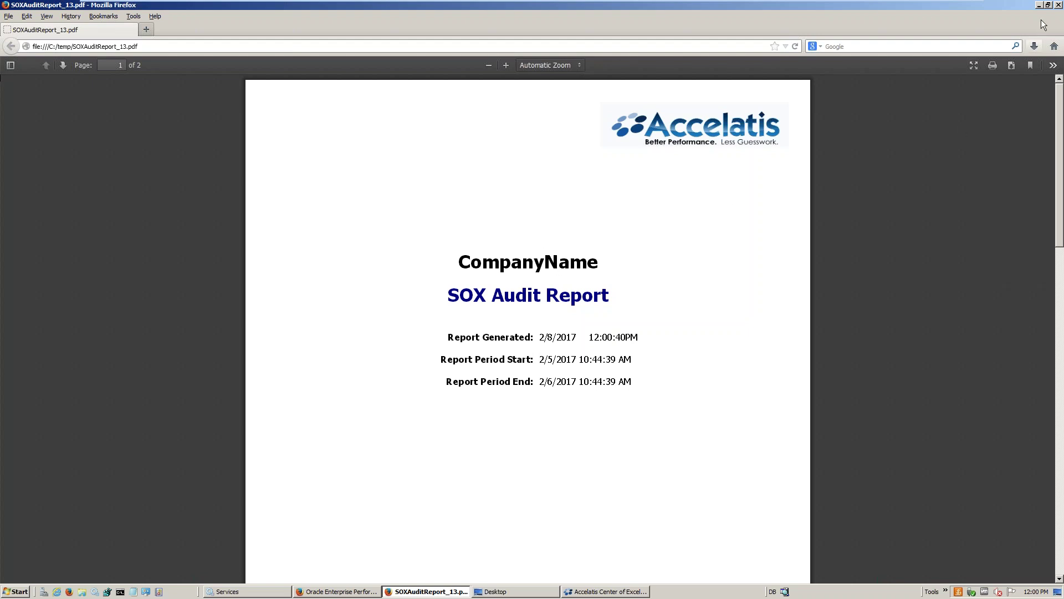
click(1059, 5)
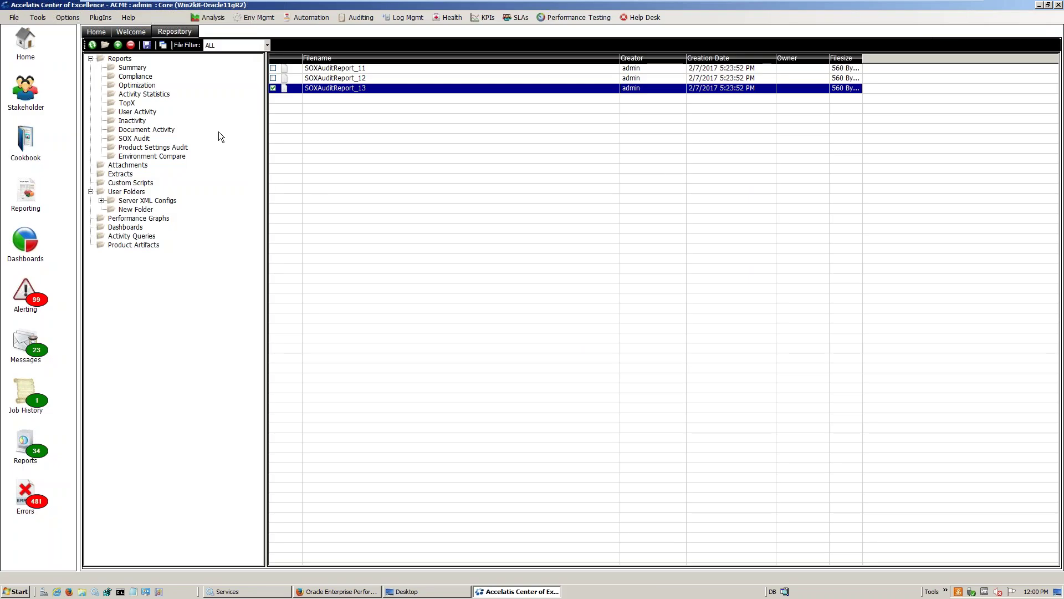
Browse the report folders from Environment Compare up to Summary, finishing on the Compliance reports
click(156, 157)
click(134, 139)
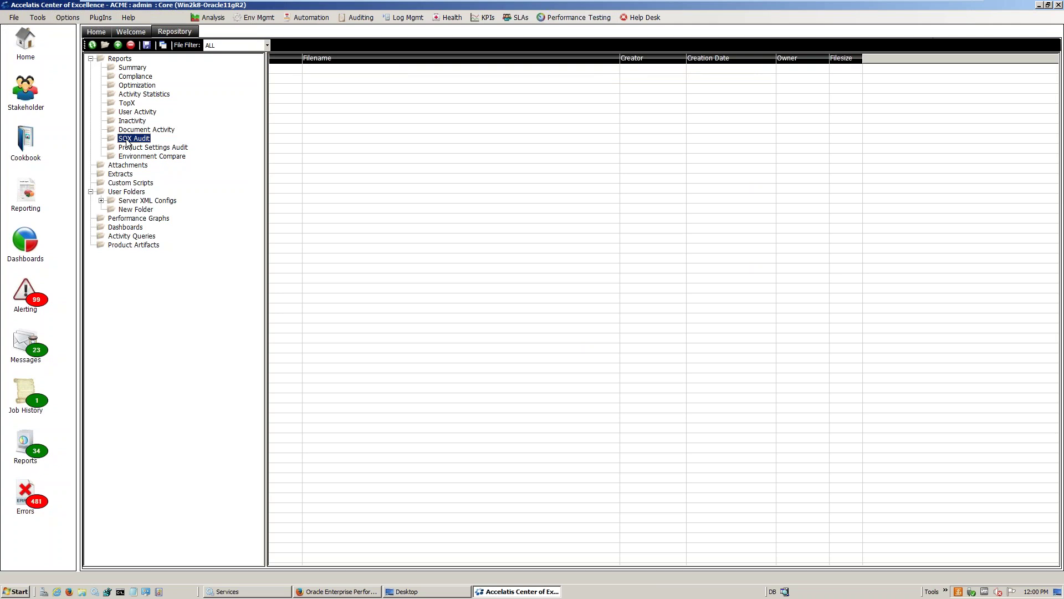
click(132, 130)
click(132, 120)
click(133, 112)
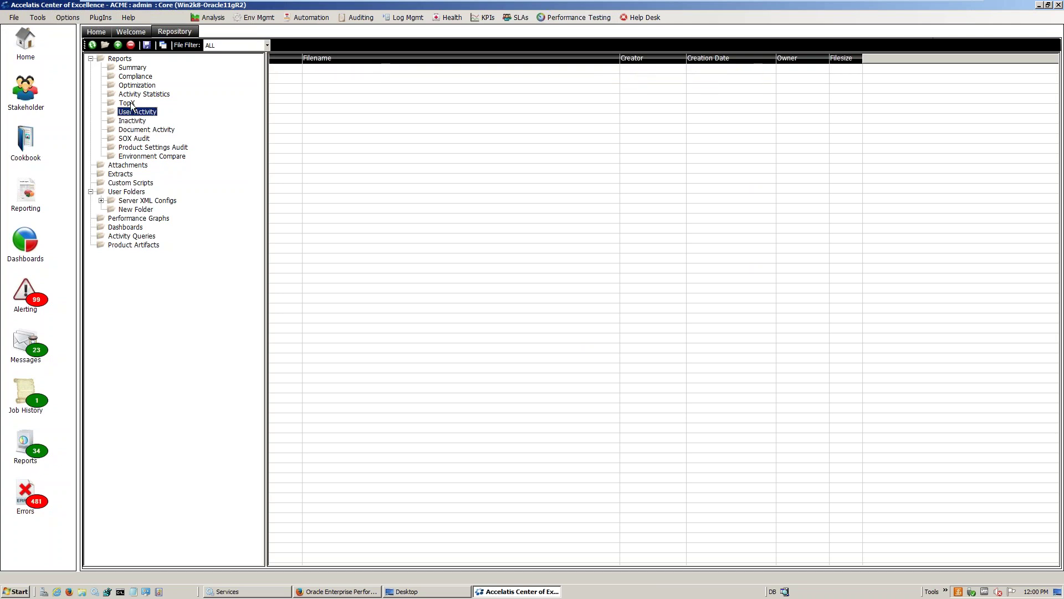
click(131, 104)
click(144, 95)
click(137, 86)
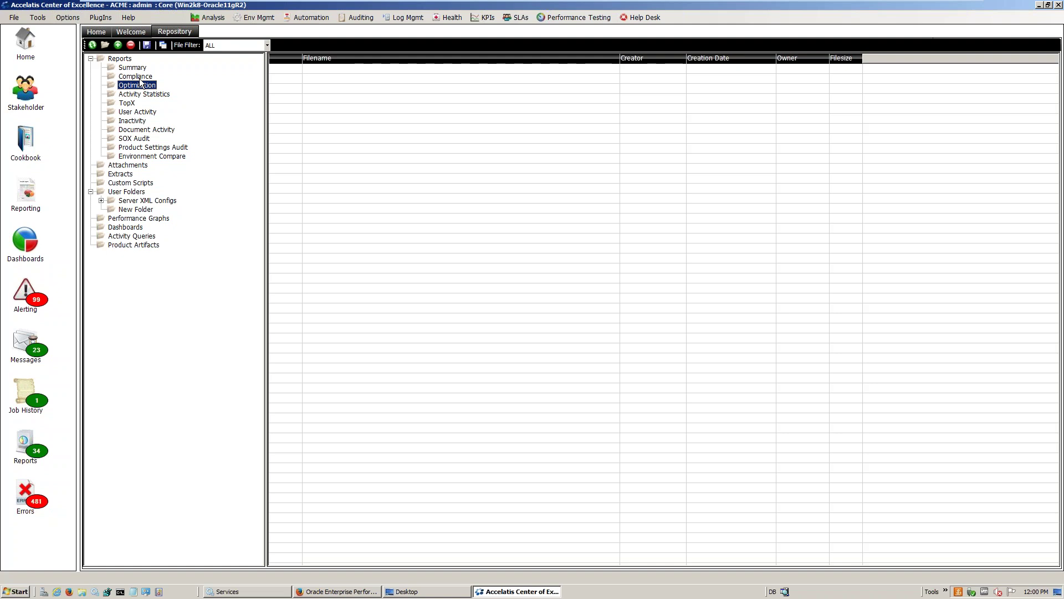
click(139, 77)
click(138, 69)
click(139, 78)
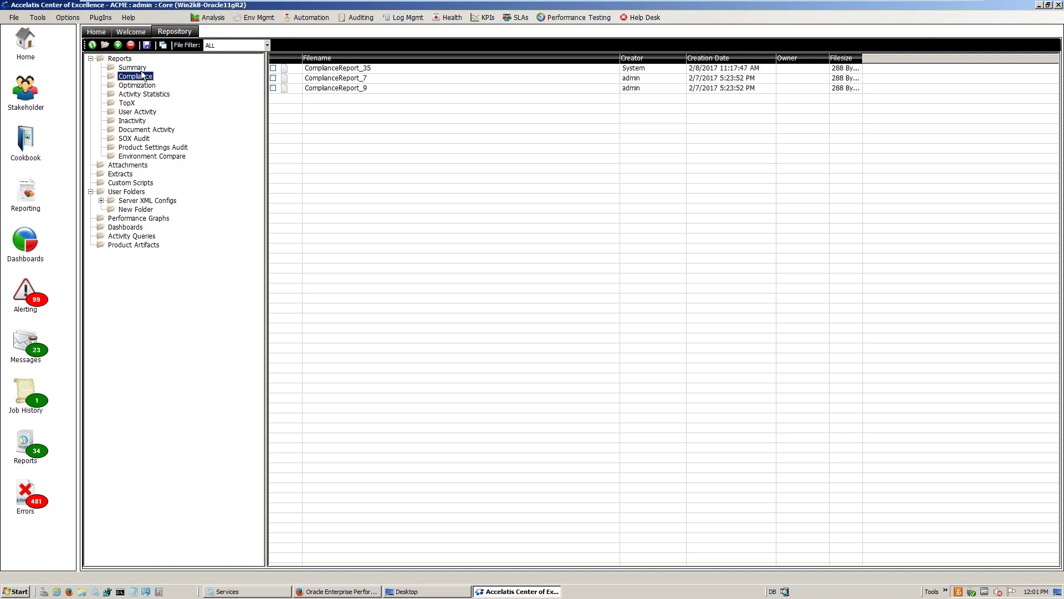
View the stored files in the TopX, Environment Compare and Product Settings Audit report folders
key(Down)
key(Down)
key(Down)
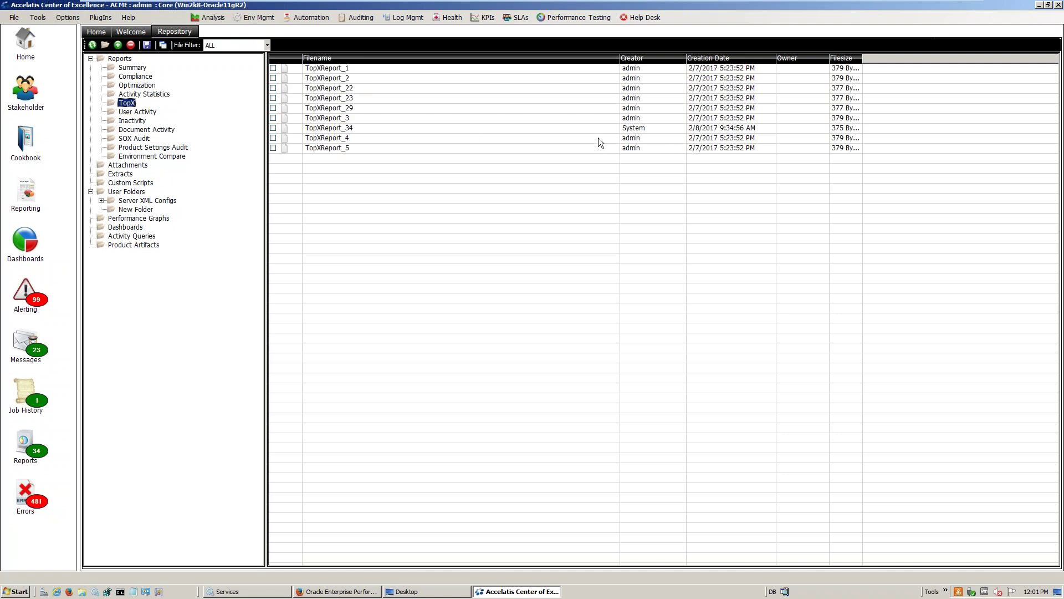
click(143, 156)
click(149, 148)
Open the Extracts folder and look over its PerformanceDigest PDF, EssbaseCalcScript and EPMProvisioningReport files
click(131, 175)
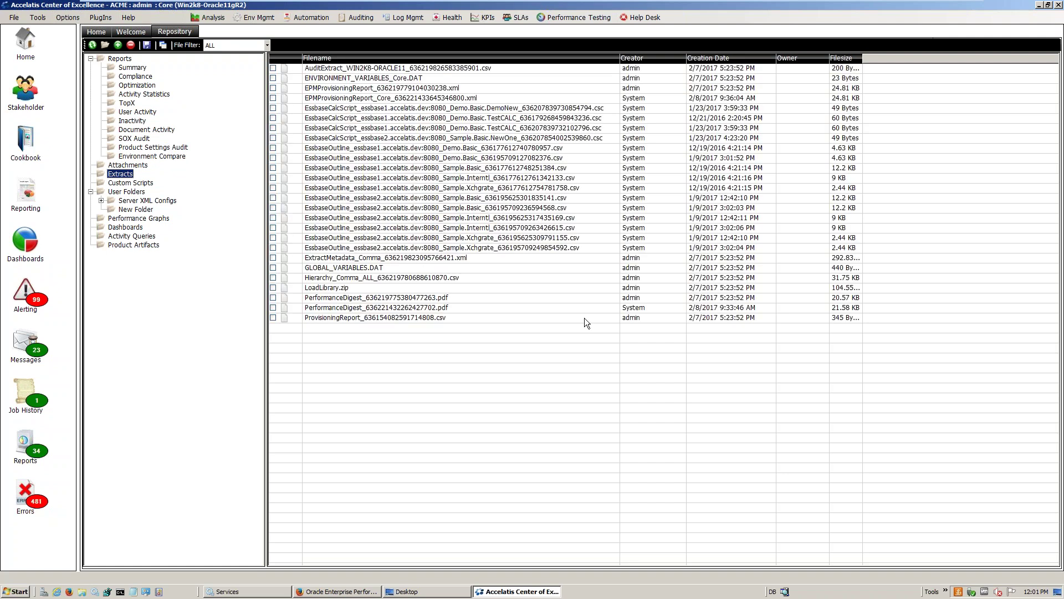
click(445, 307)
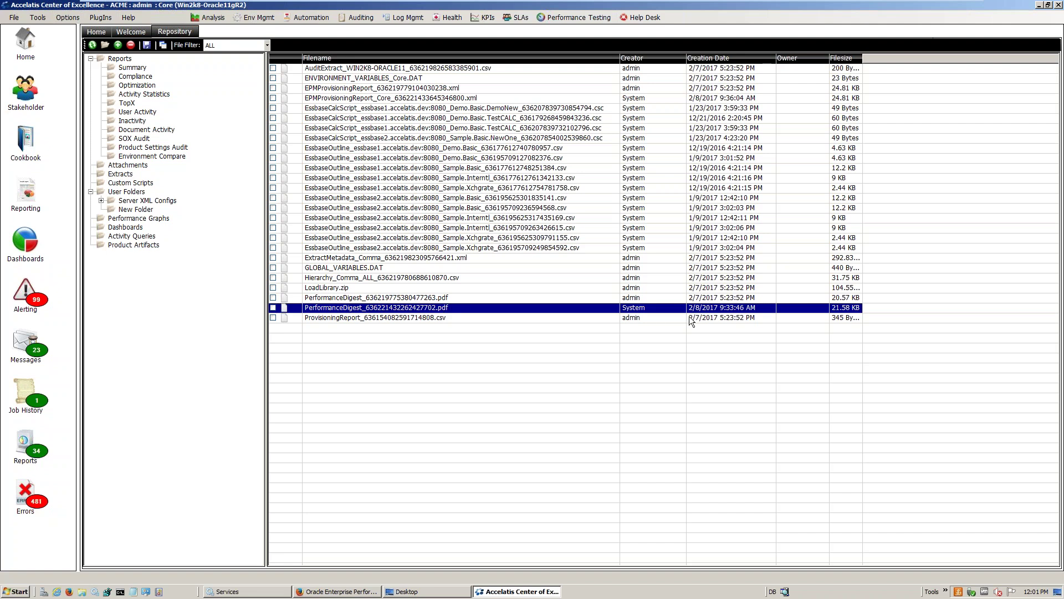
click(713, 140)
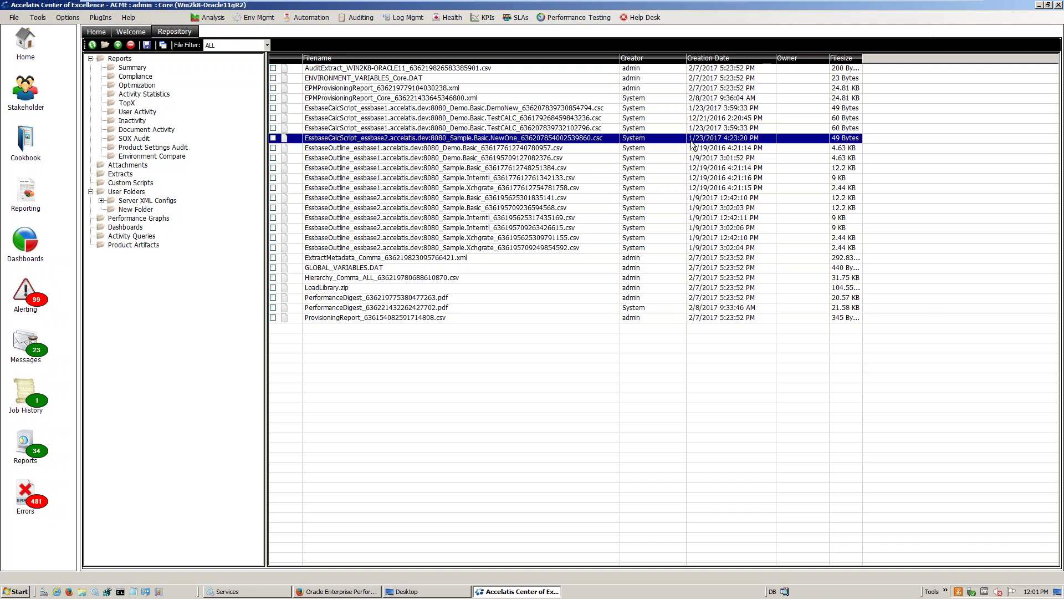
click(491, 90)
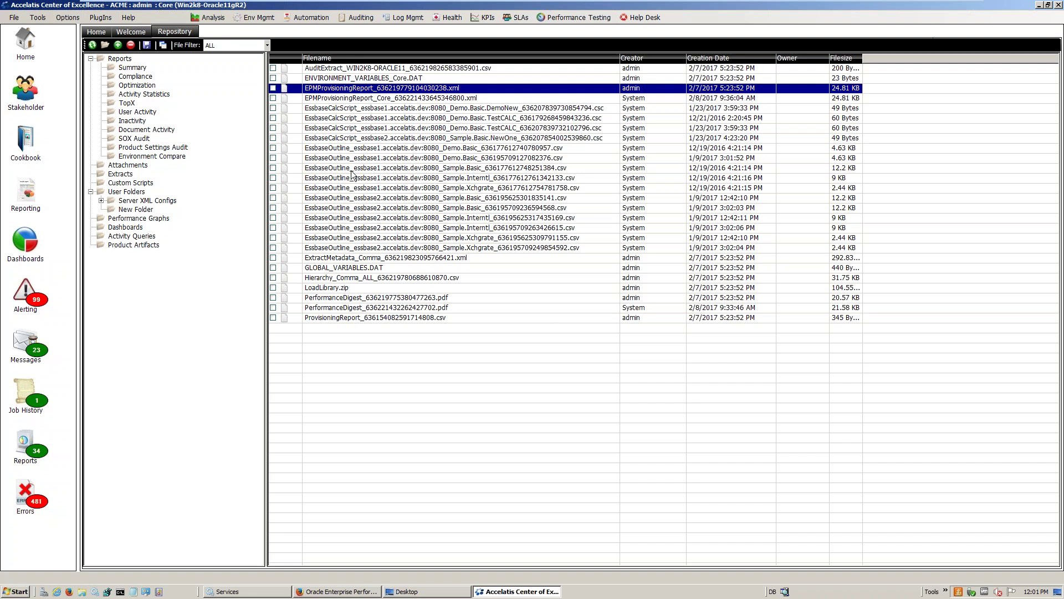
Browse the Product Artifacts, Activity Queries, Dashboards, Performance Graphs, Custom Scripts, Extracts and Attachments folders
click(131, 248)
click(135, 238)
click(136, 244)
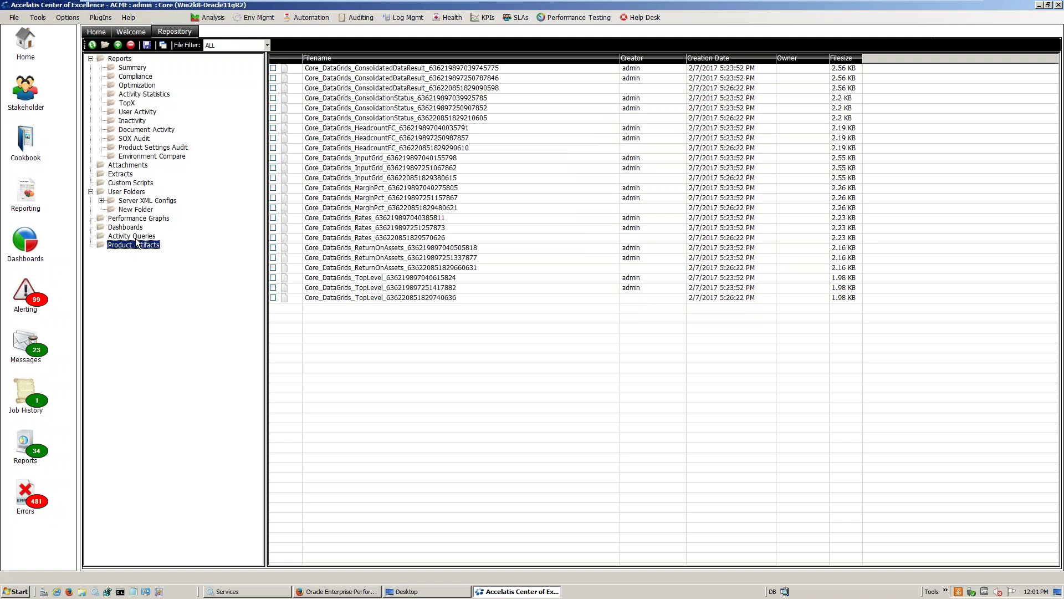
click(135, 228)
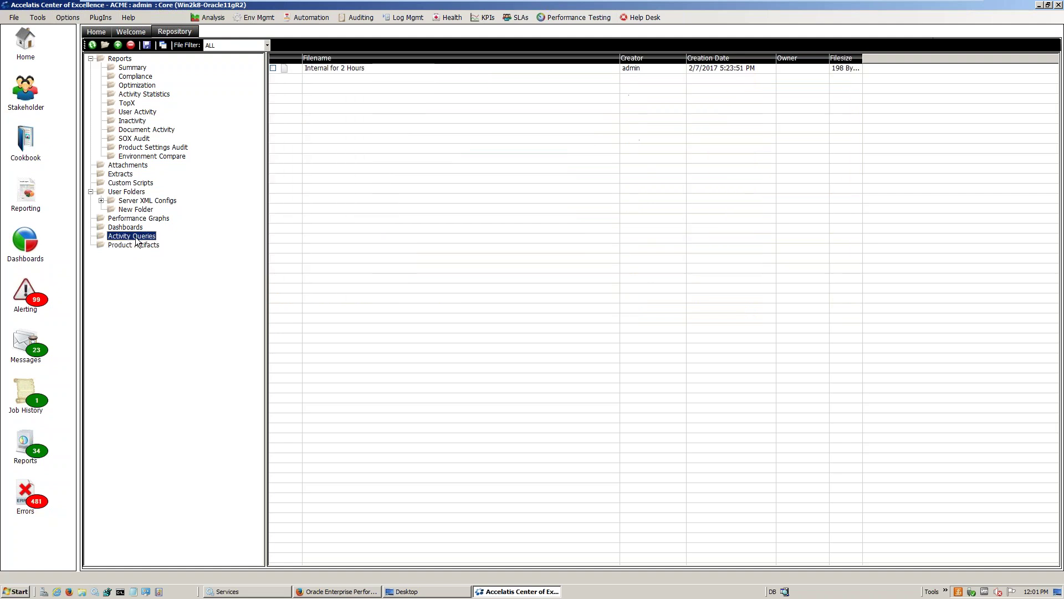
click(160, 218)
click(120, 173)
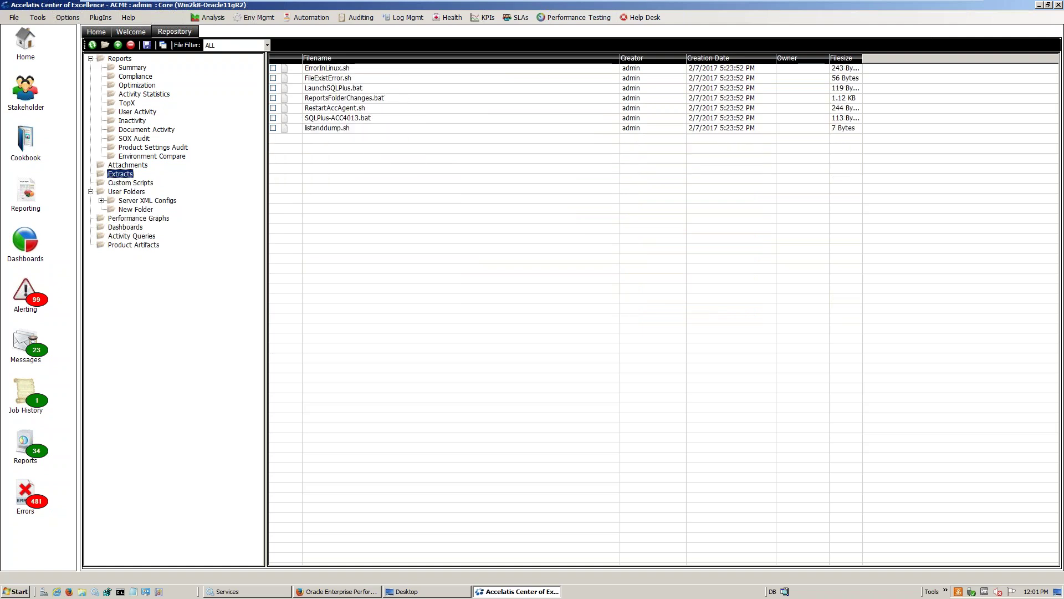
click(130, 163)
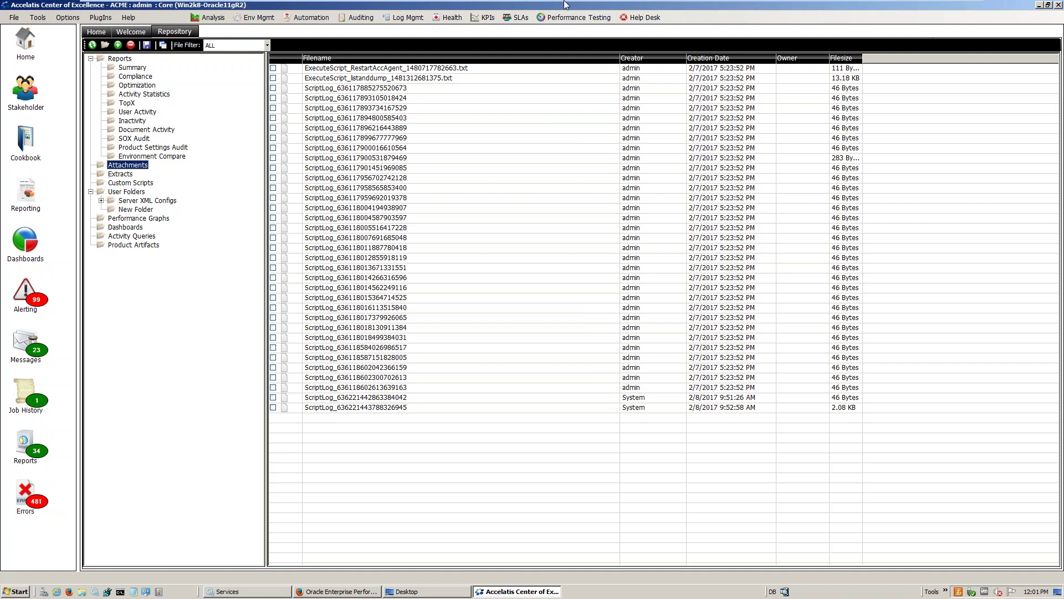
mouse_move(821, 9)
mouse_move(689, 5)
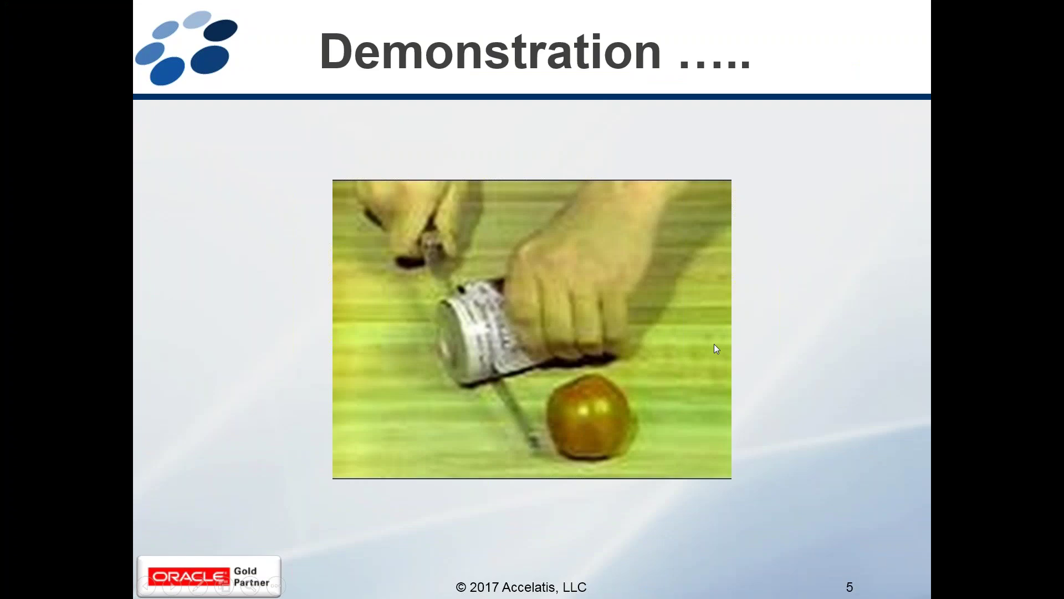
click(714, 345)
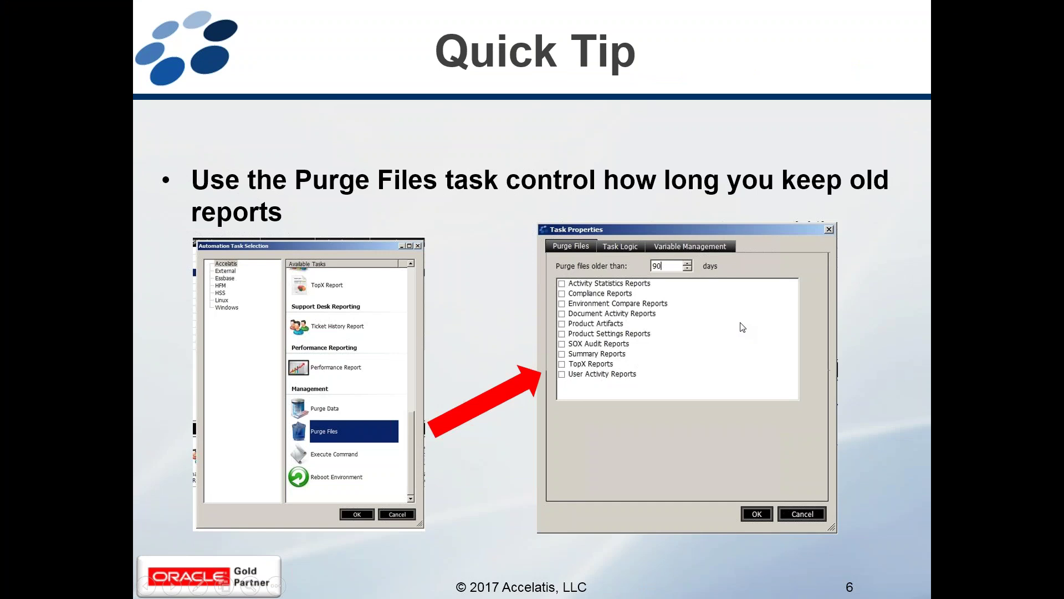